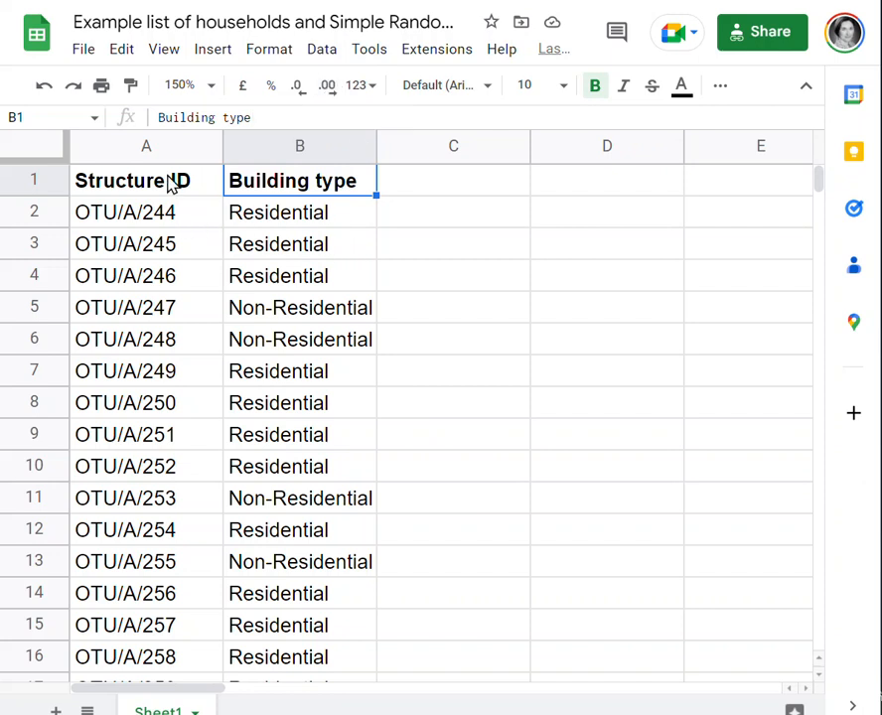
# Look through the structure IDs and building types in the household list.
pyautogui.click(167, 311)
pyautogui.scroll(-20, 167, 312)
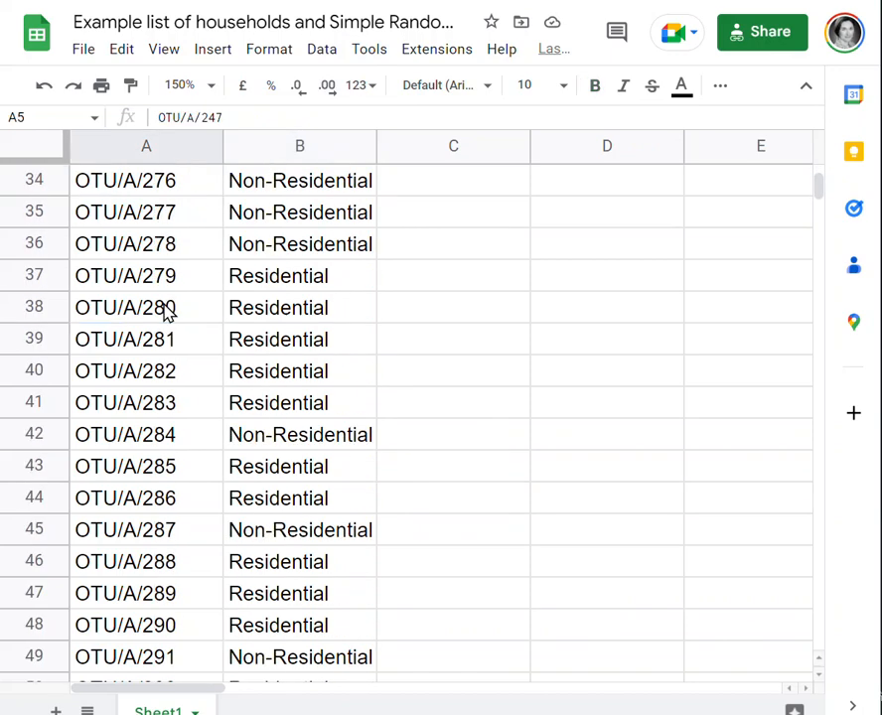
pyautogui.scroll(-2, 167, 312)
pyautogui.scroll(18, 167, 312)
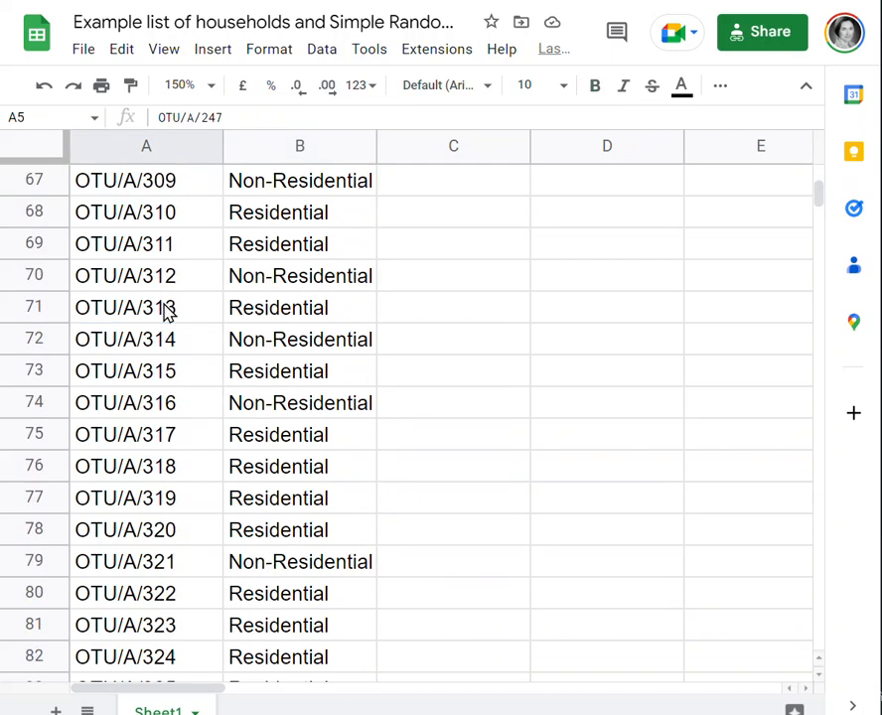
pyautogui.scroll(8, 167, 312)
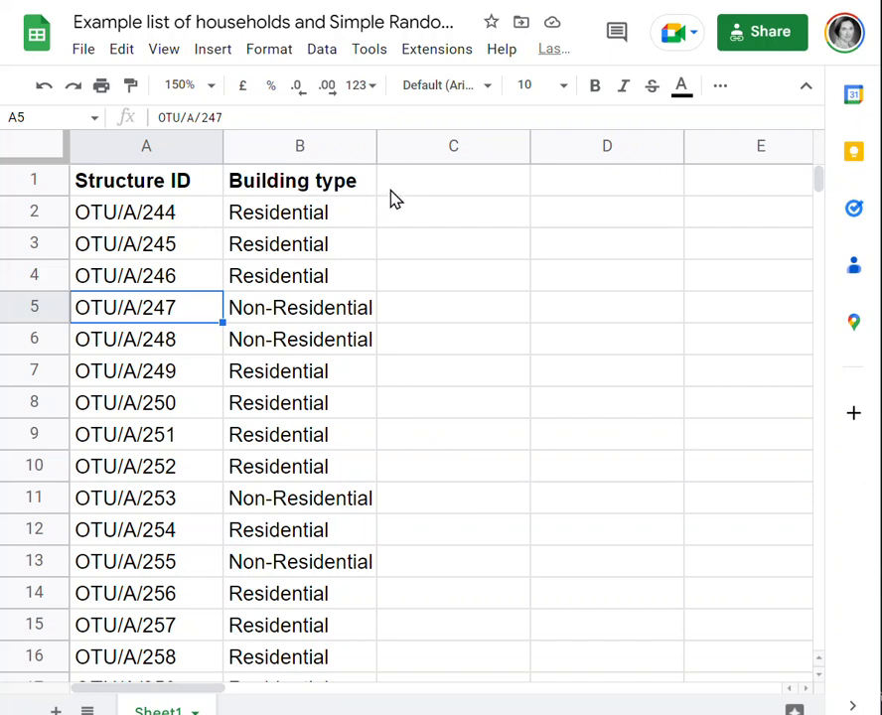
# Add a filter to the Structure ID and Building type header cells.
pyautogui.moveTo(338, 184); pyautogui.dragTo(157, 195)
pyautogui.click(719, 88)
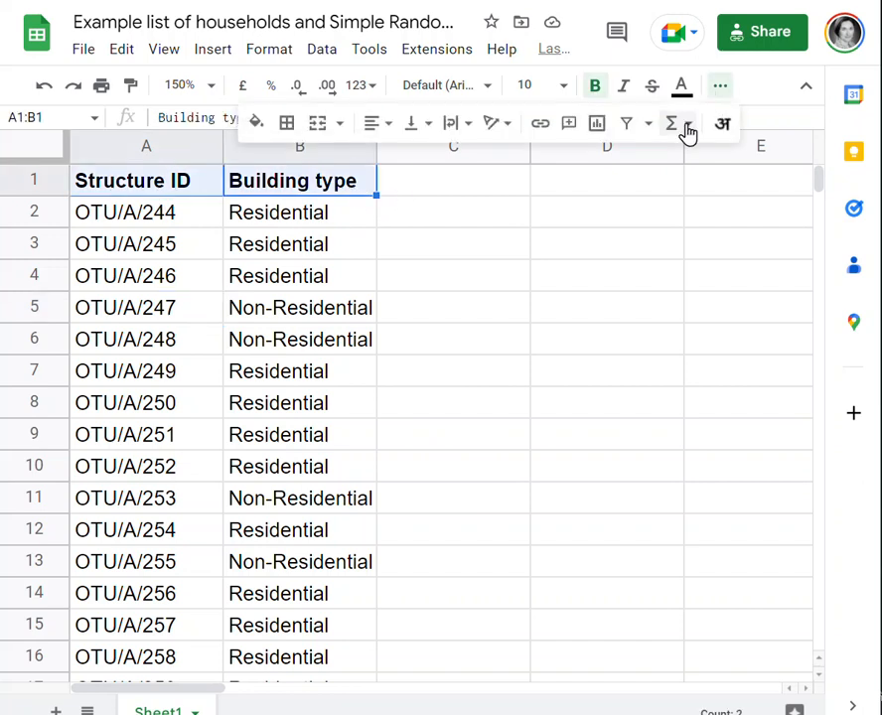
pyautogui.click(636, 132)
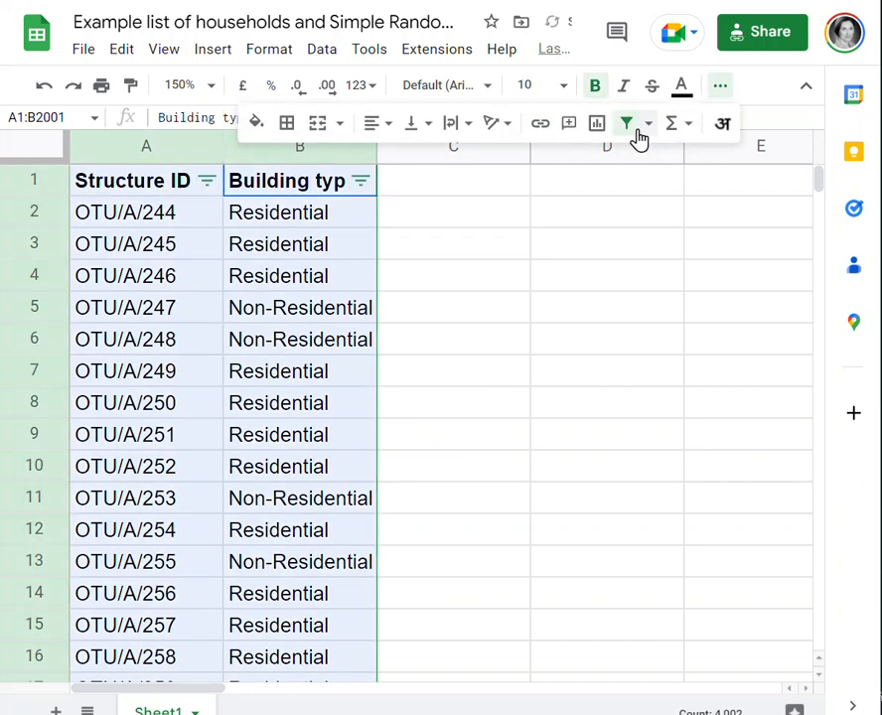
# Filter the Building type column by values to exclude Non-Residential and keep only Residential.
pyautogui.click(362, 183)
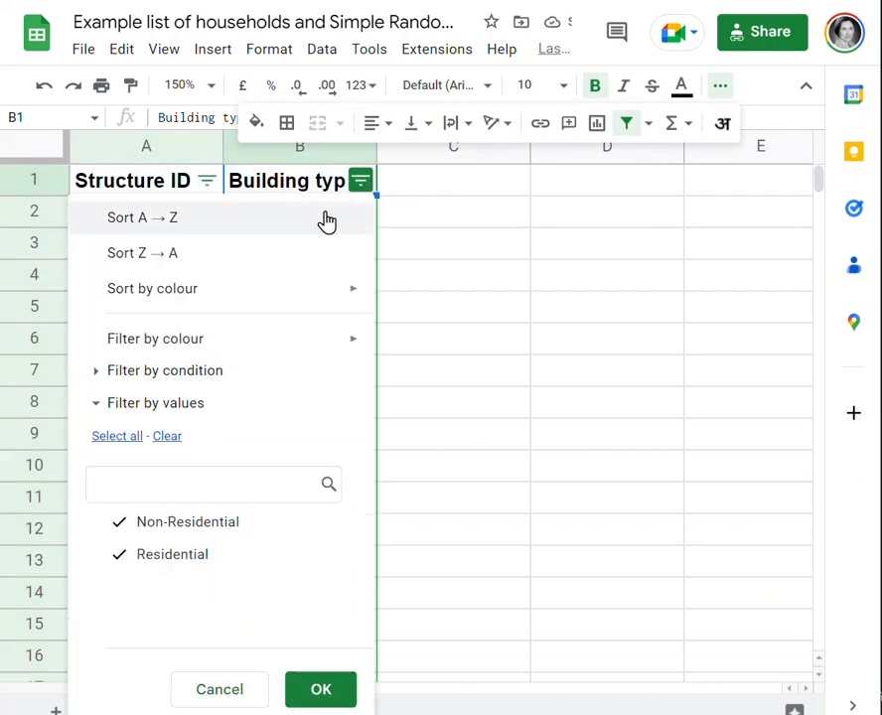
pyautogui.click(227, 524)
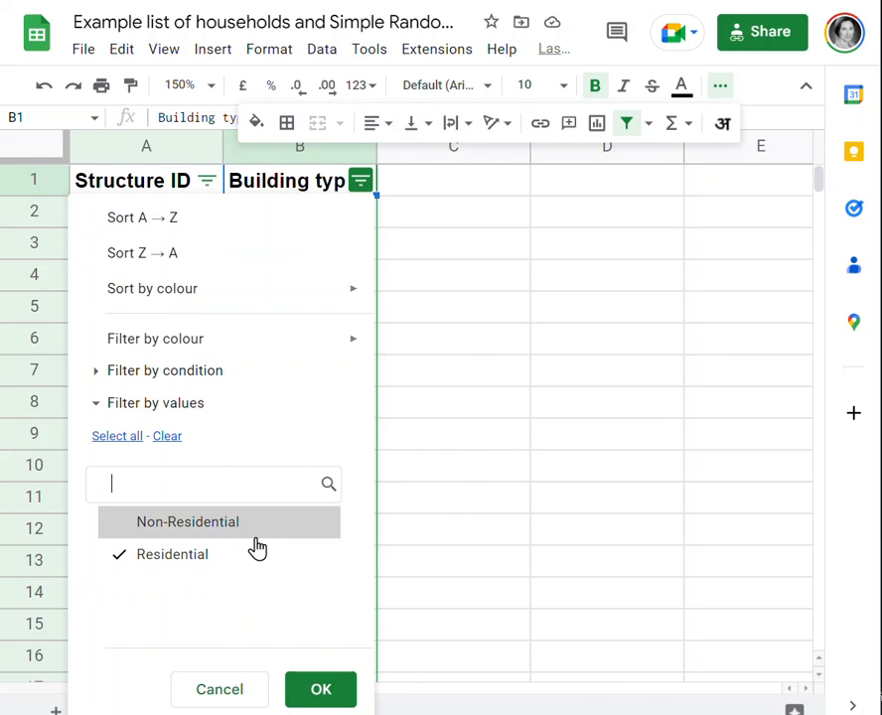
pyautogui.click(321, 690)
# Enter the heading "Random-number" in cell C1, beside the Building type column.
pyautogui.hscroll(3, 321, 689)
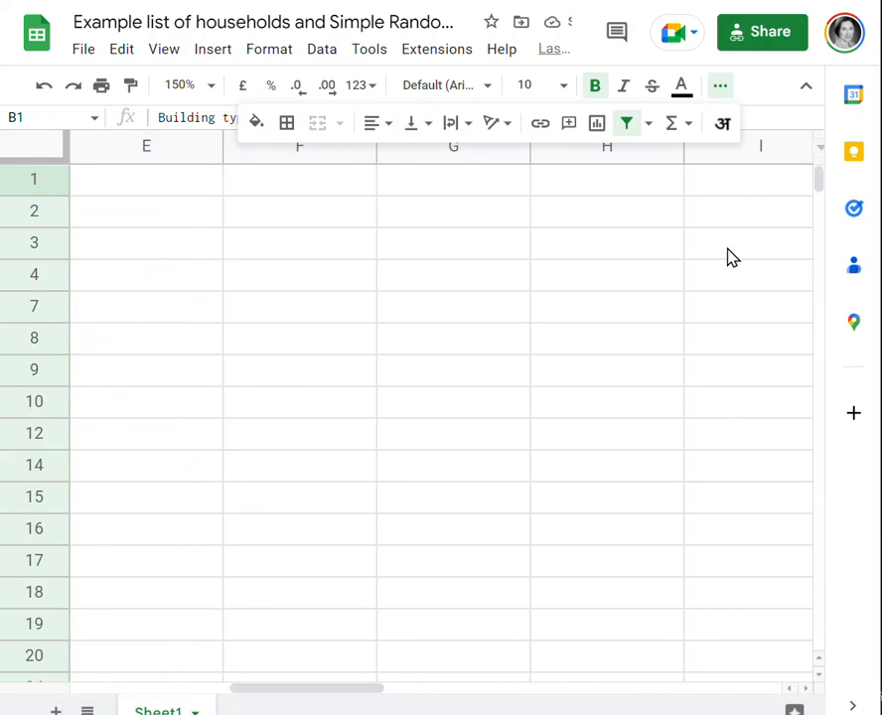
pyautogui.scroll(-5, 733, 257)
pyautogui.scroll(-5, 730, 258)
pyautogui.scroll(10, 726, 258)
pyautogui.moveTo(362, 689); pyautogui.dragTo(162, 690)
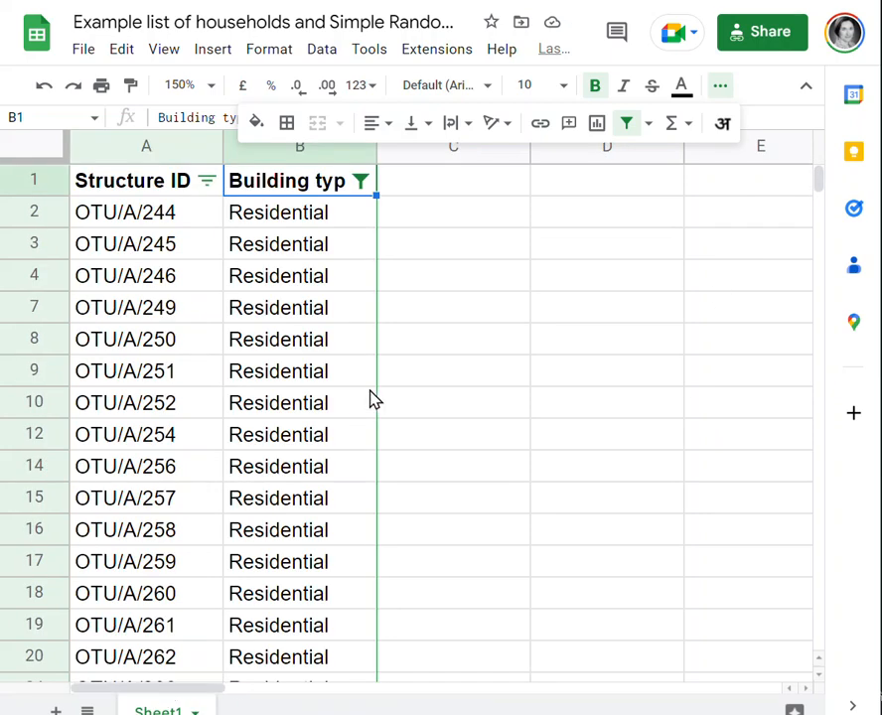
pyautogui.click(459, 372)
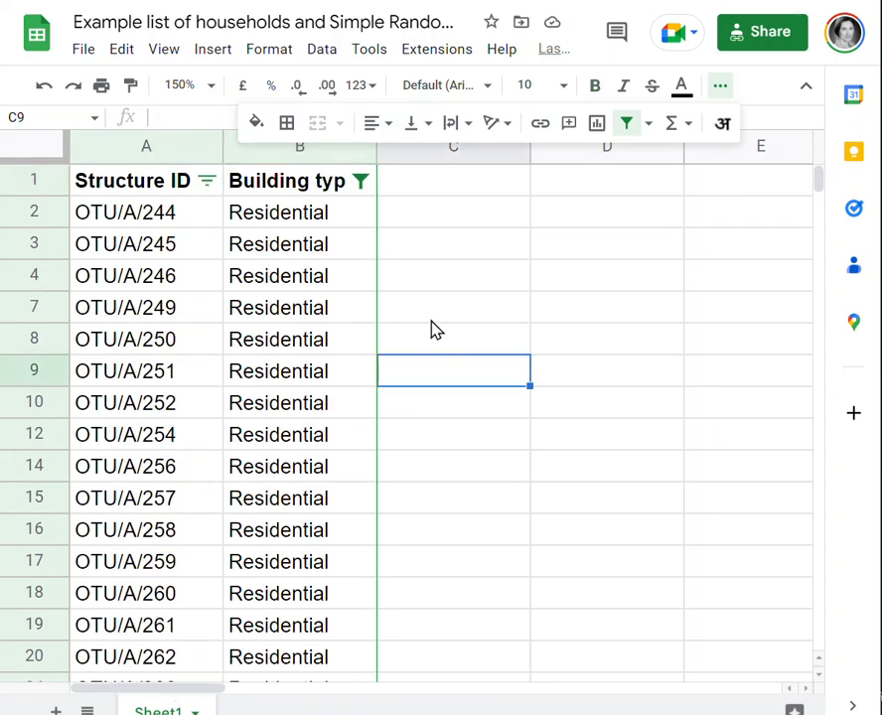
pyautogui.click(427, 188)
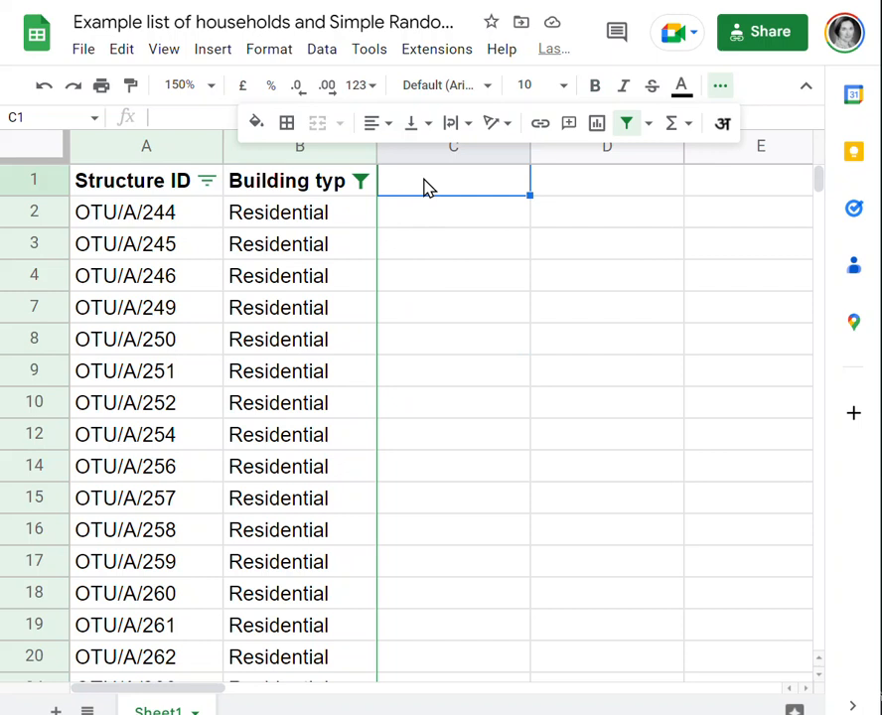
pyautogui.scroll(-5, 149, 226)
pyautogui.scroll(5, 149, 227)
pyautogui.write('Random')
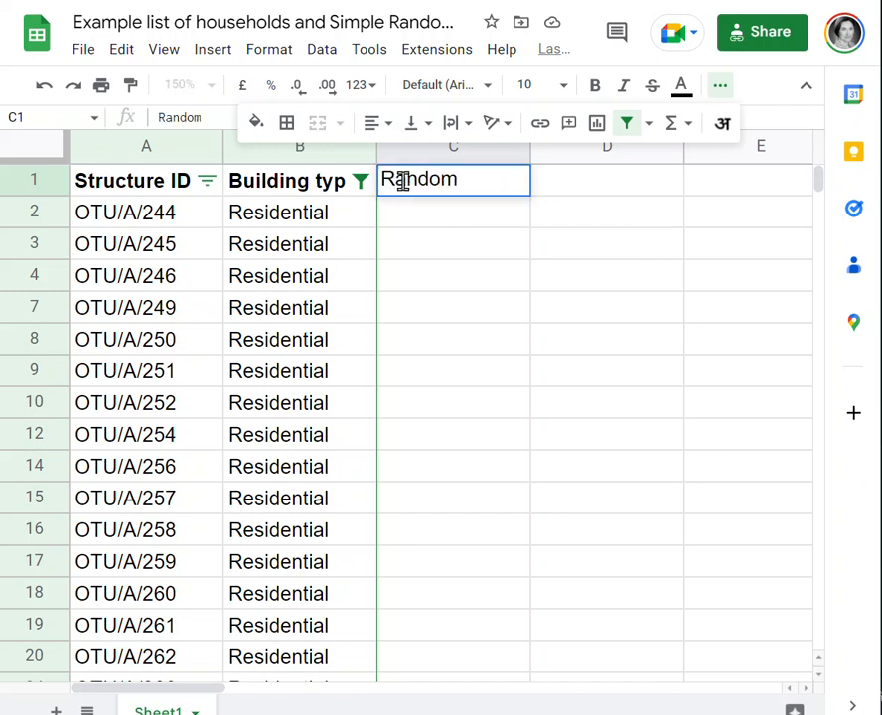
pyautogui.write('-number')
pyautogui.press('Return')
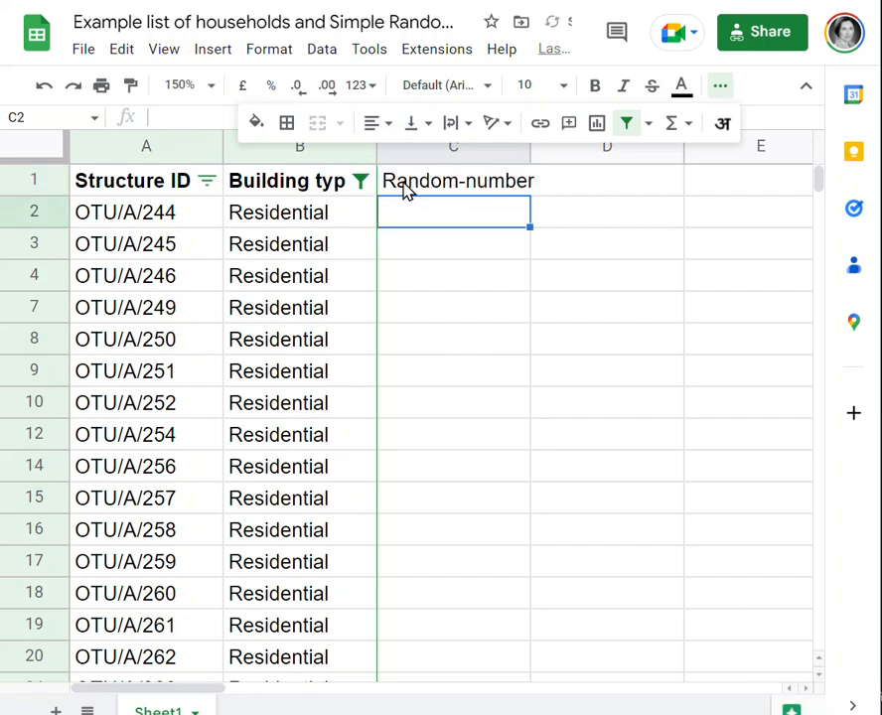
# Enter the formula =rand() in C2 and accept the suggested auto-fill for the rows below.
pyautogui.write('=rand')
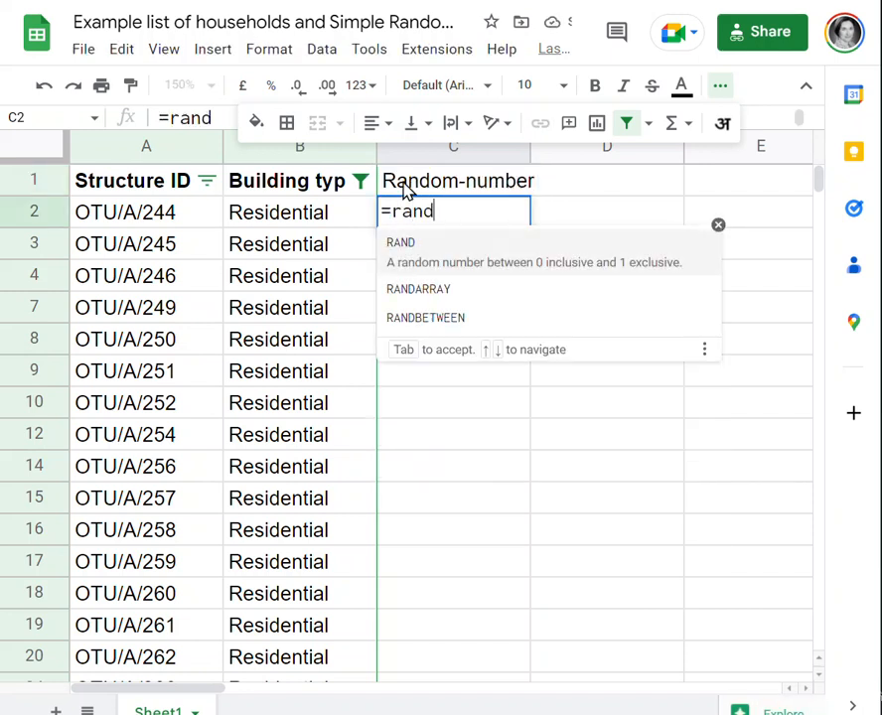
pyautogui.write('()')
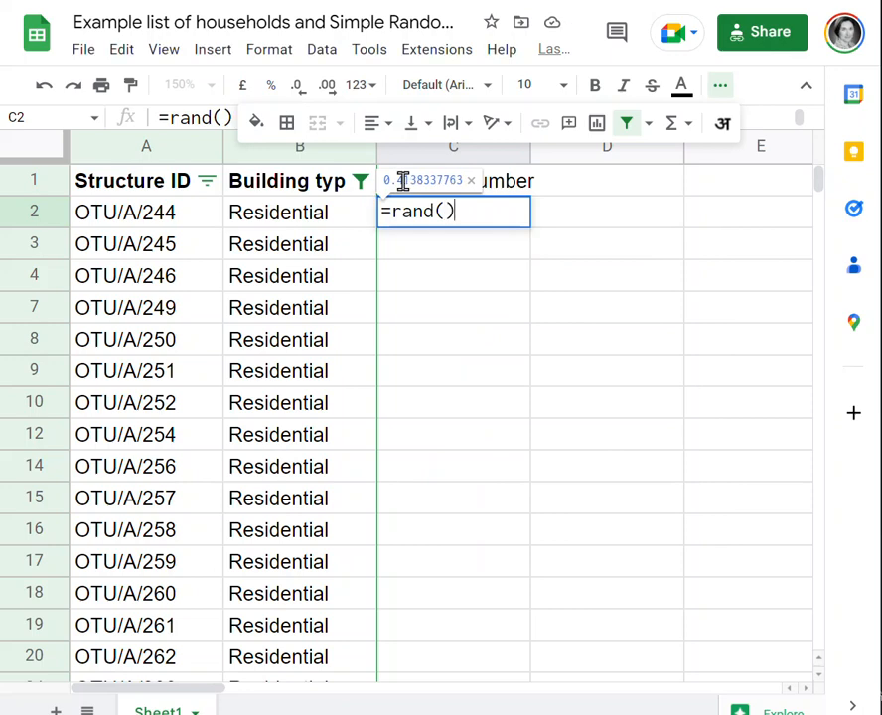
pyautogui.press('Return')
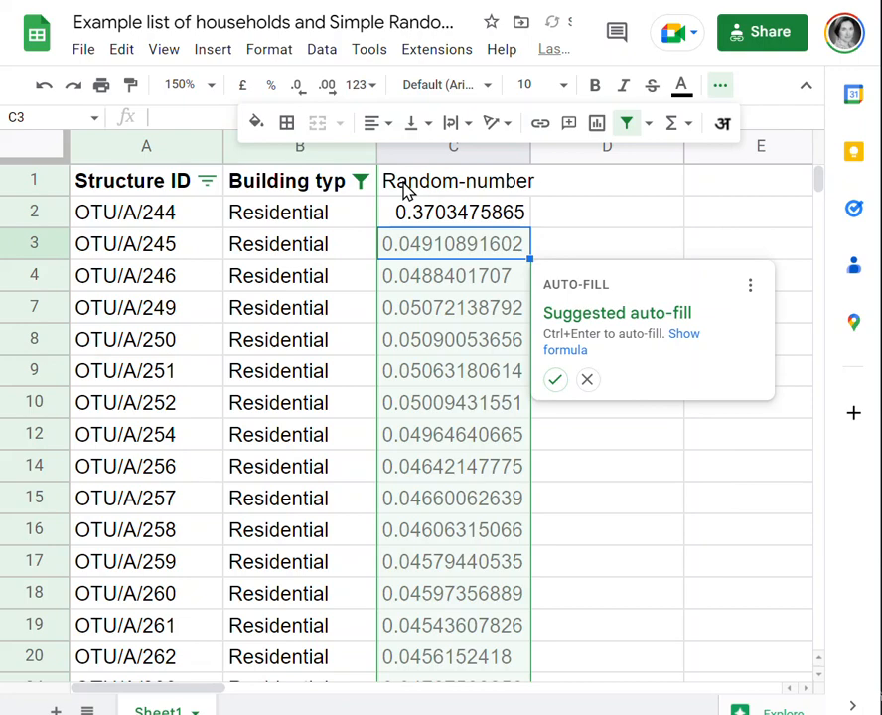
pyautogui.moveTo(820, 179)
pyautogui.mouseDown()
pyautogui.moveTo(816, 259)
pyautogui.moveTo(820, 175)
pyautogui.mouseUp()
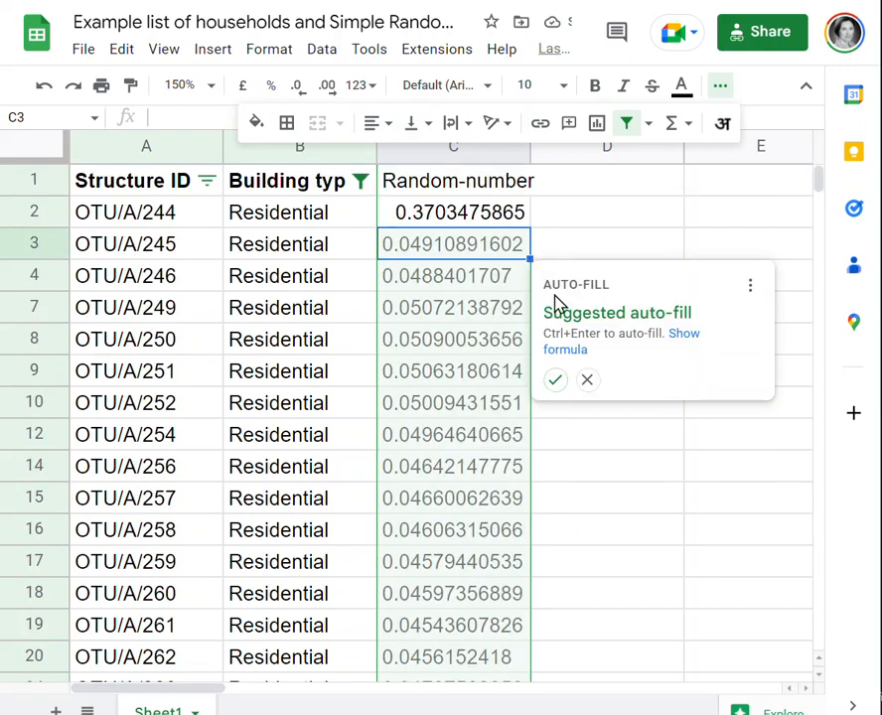
pyautogui.click(555, 381)
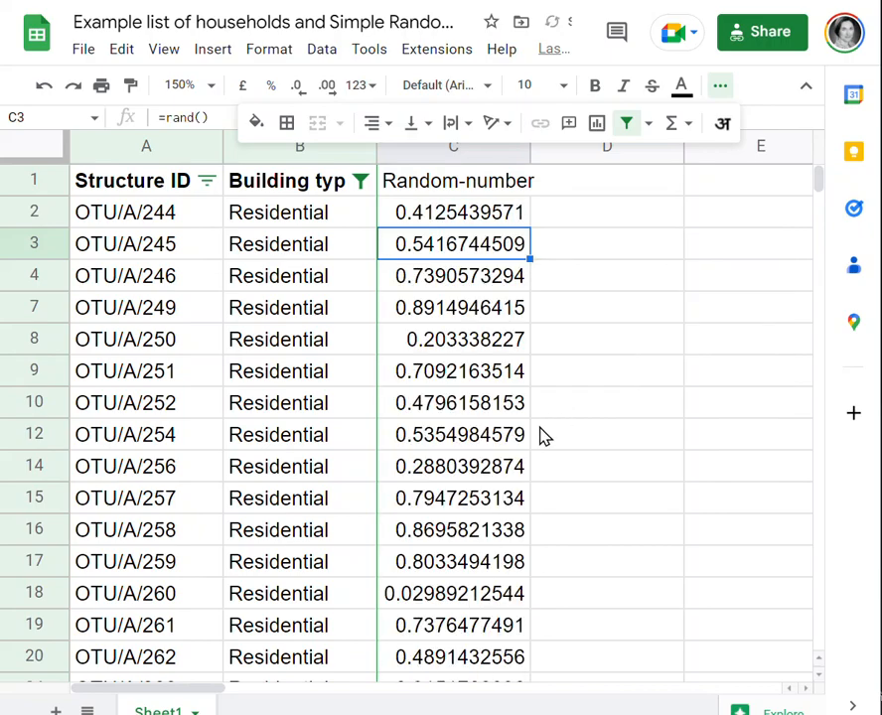
# Check that the random numbers fill column C down to the last data row.
pyautogui.scroll(-5, 545, 438)
pyautogui.moveTo(821, 185); pyautogui.dragTo(812, 676)
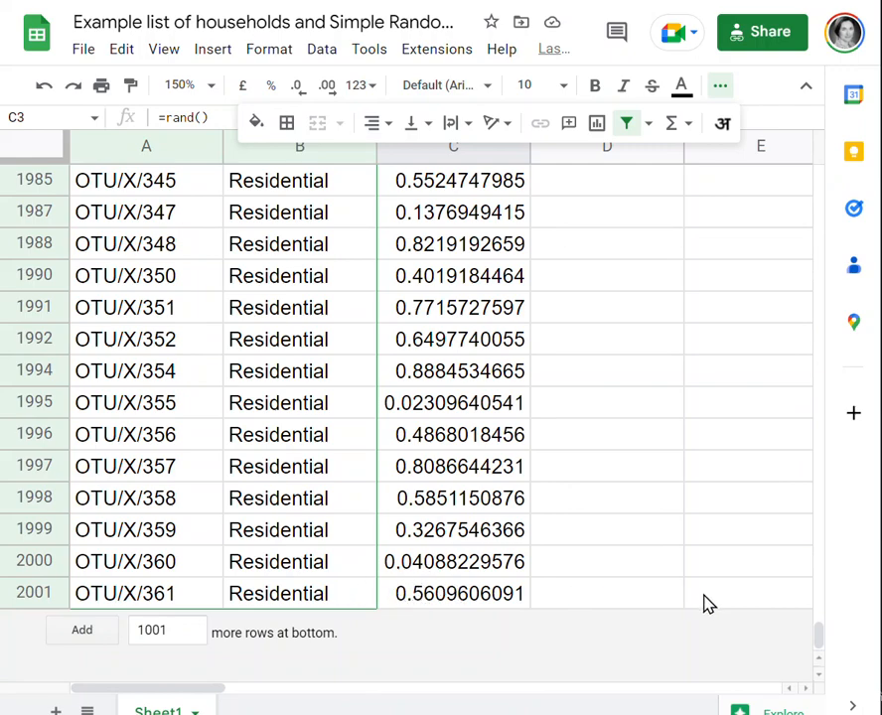
pyautogui.moveTo(821, 641); pyautogui.dragTo(821, 172)
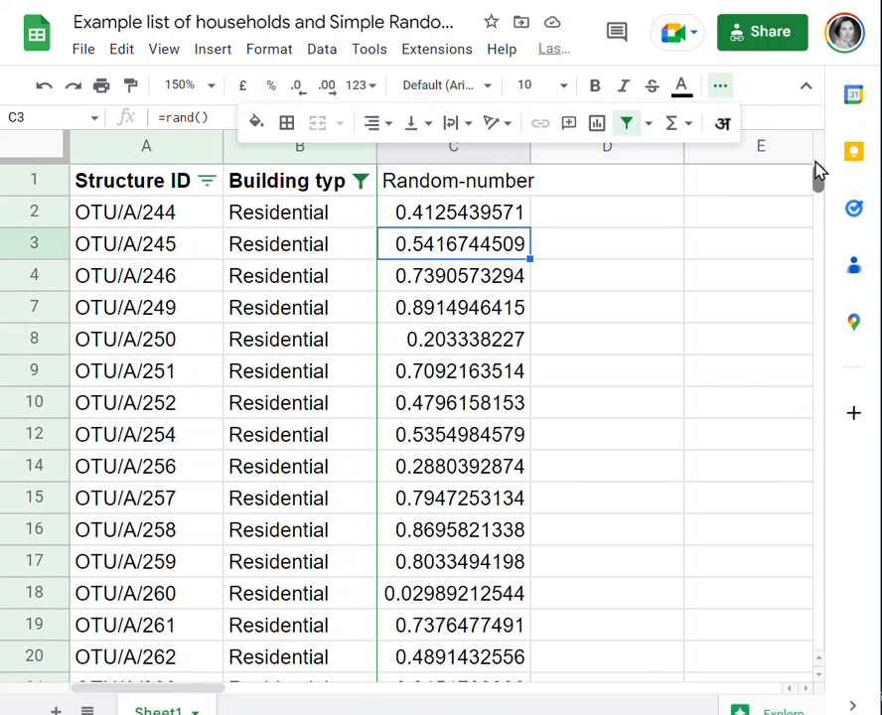
pyautogui.click(449, 193)
pyautogui.moveTo(449, 222); pyautogui.dragTo(427, 254)
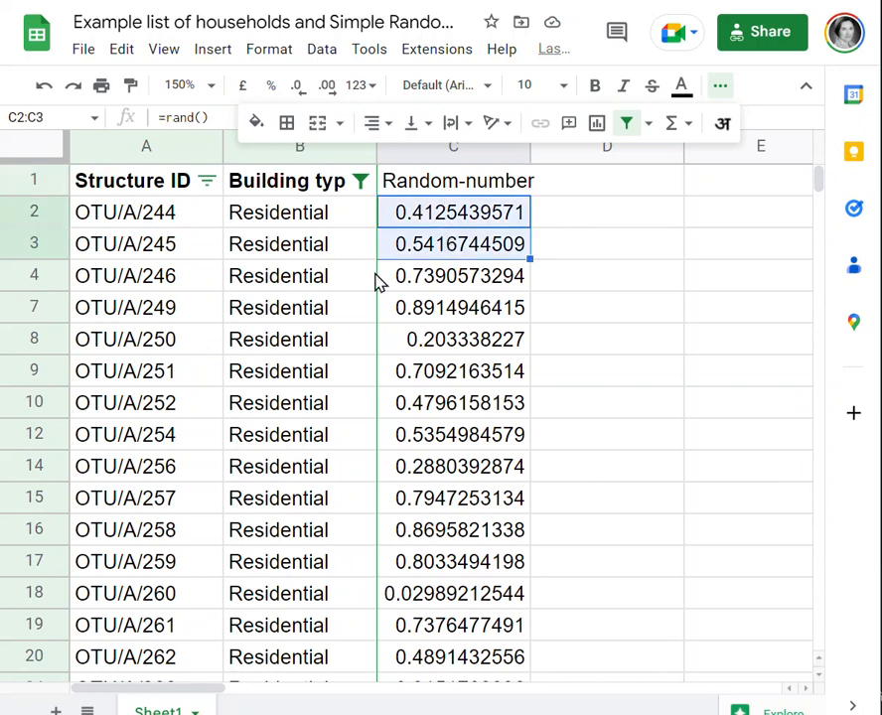
pyautogui.click(281, 311)
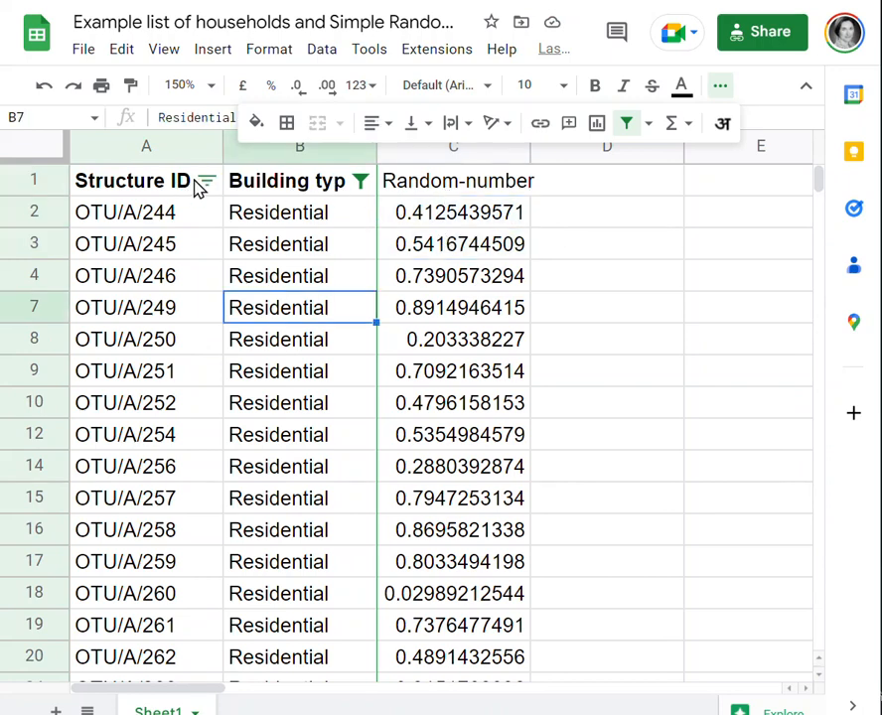
# Sort the filtered list by Structure ID from Z to A and inspect the random numbers in column C.
pyautogui.click(206, 182)
pyautogui.click(219, 227)
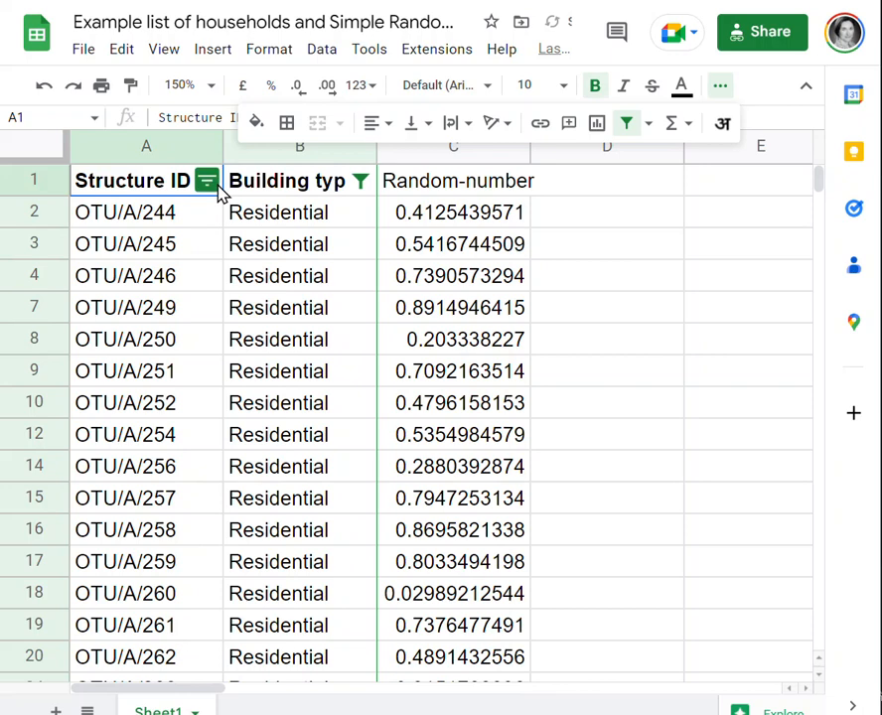
pyautogui.click(361, 182)
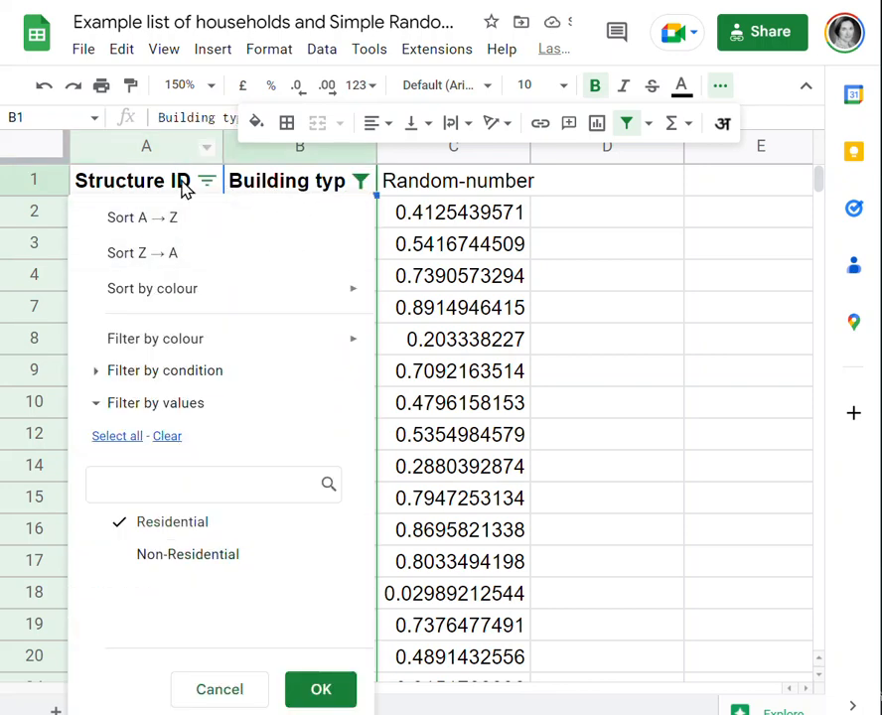
pyautogui.click(208, 183)
pyautogui.click(244, 256)
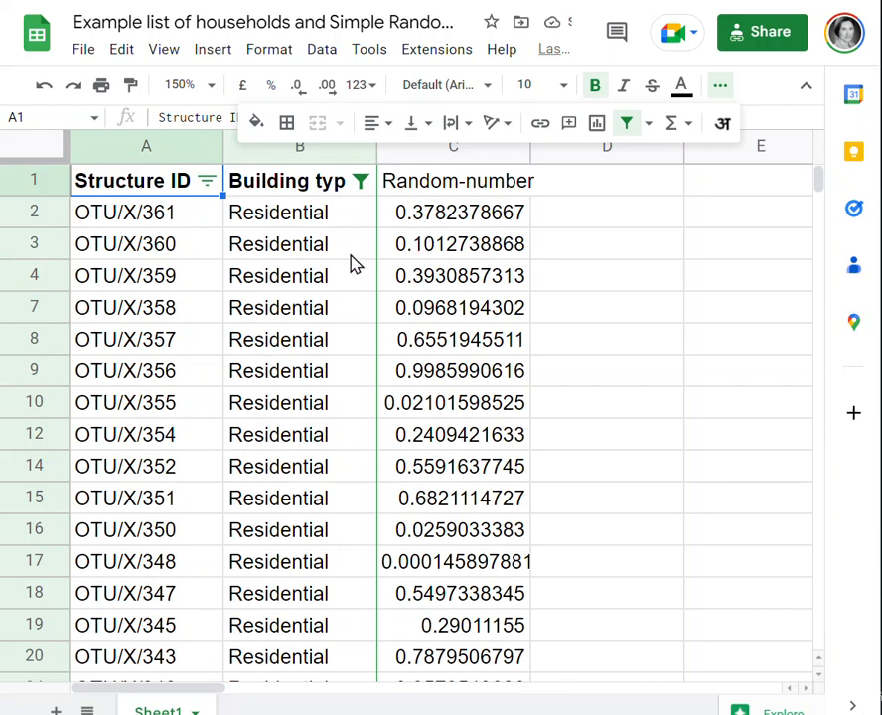
pyautogui.click(437, 250)
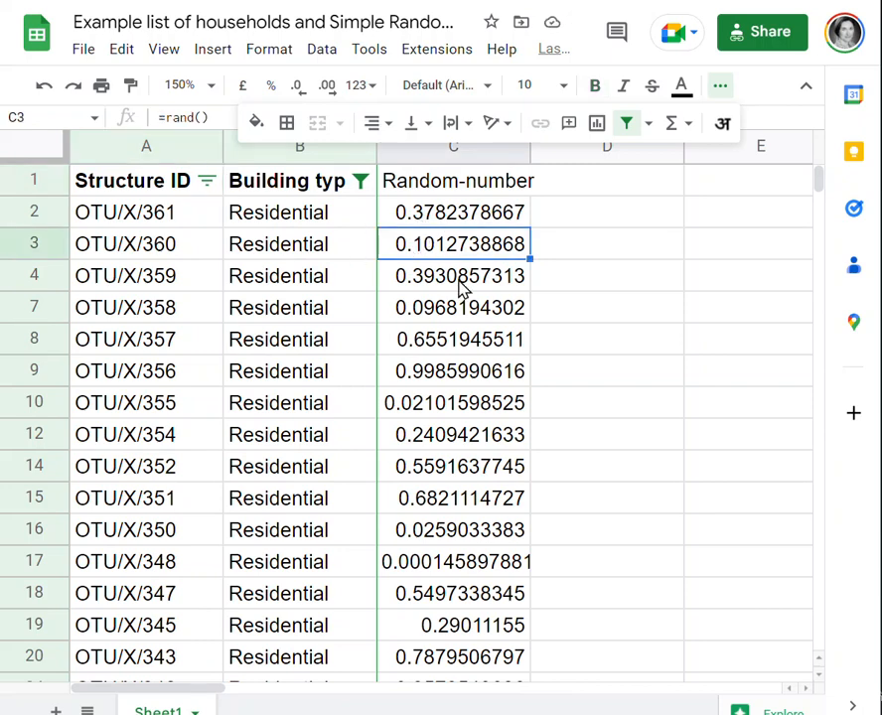
pyautogui.click(461, 316)
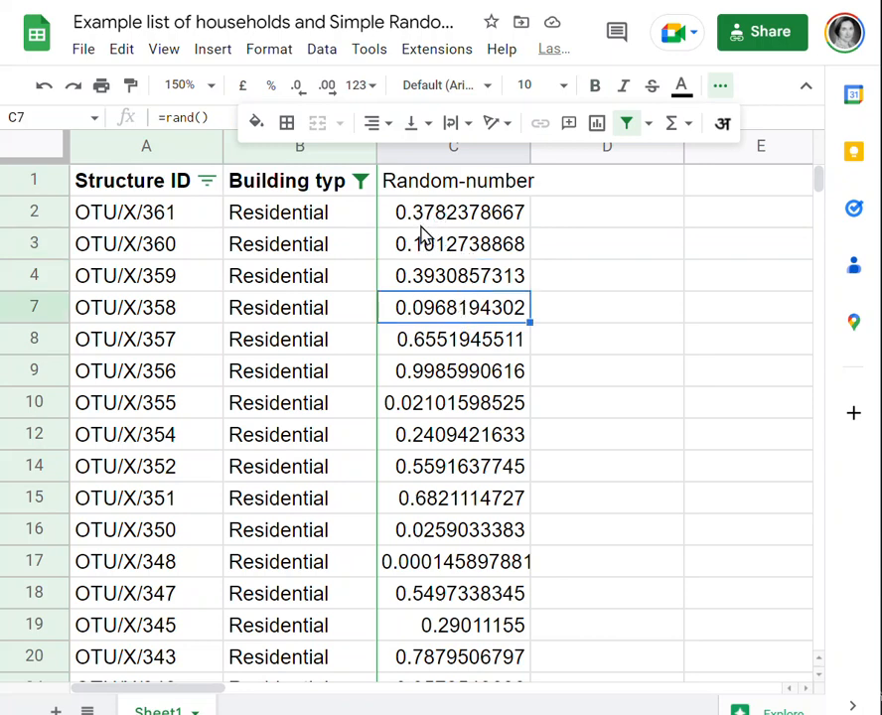
# Sort the filtered list by Structure ID from A to Z.
pyautogui.click(722, 87)
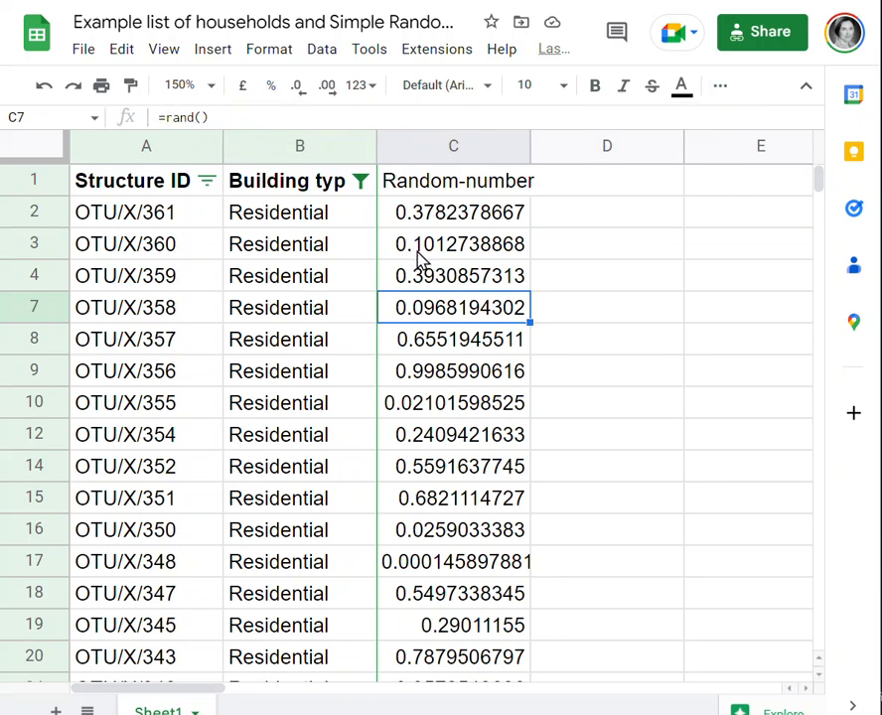
pyautogui.click(204, 182)
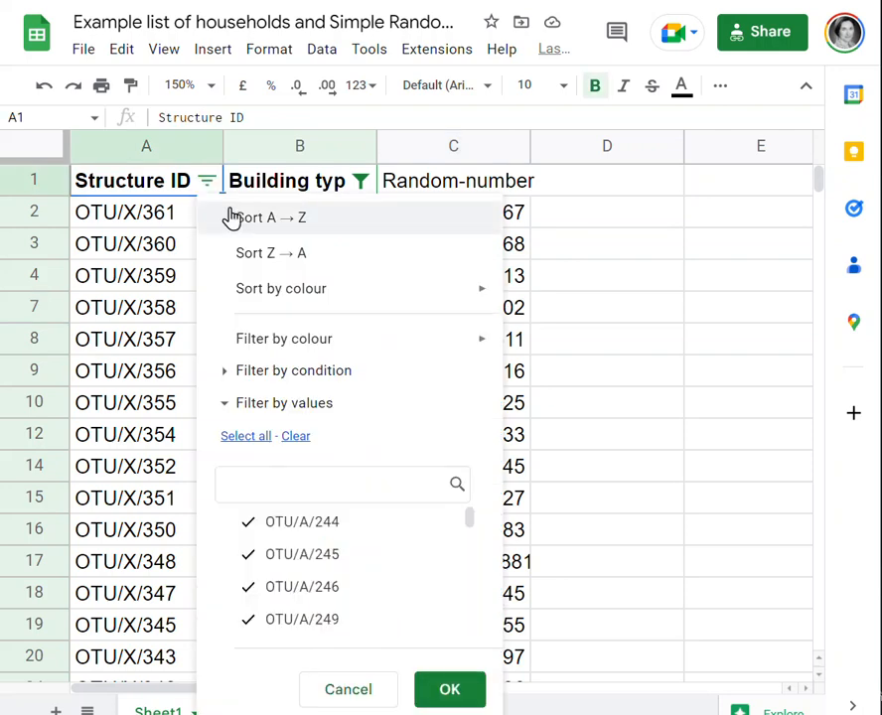
pyautogui.click(226, 217)
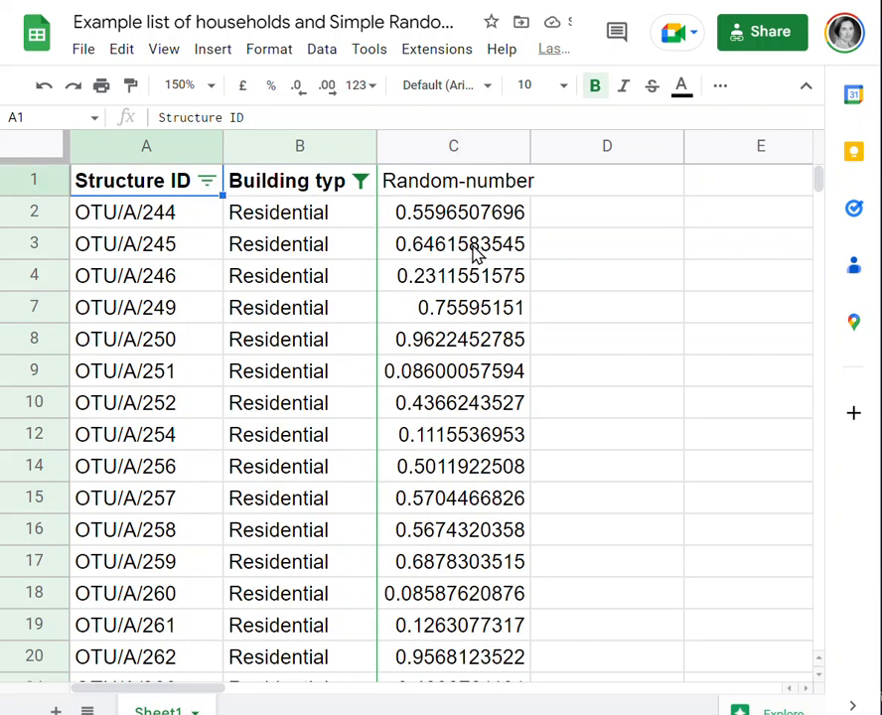
# Copy the Random-number column C and paste it back onto itself as values only.
pyautogui.click(455, 146)
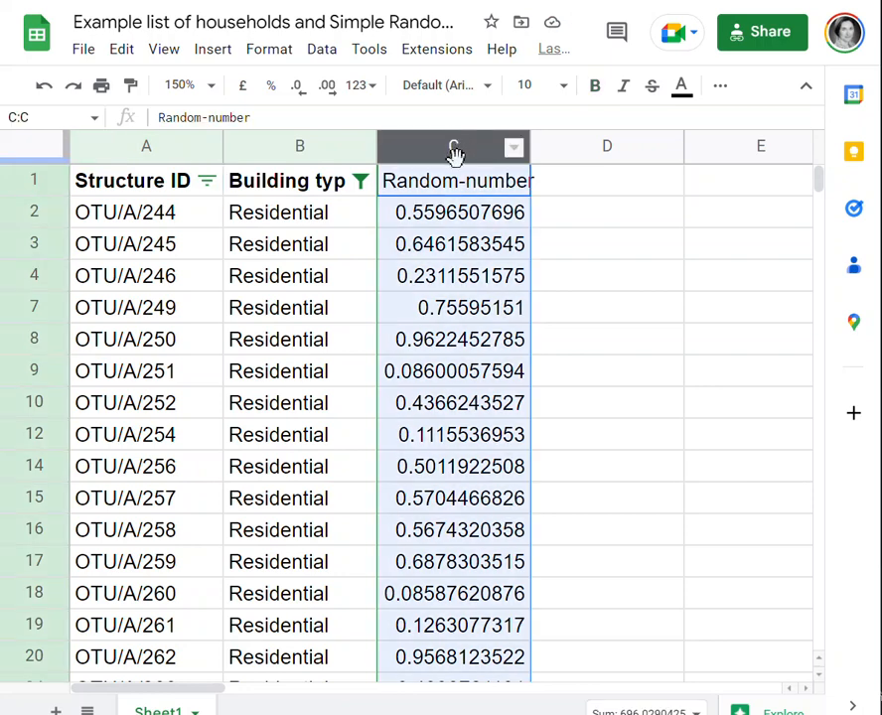
pyautogui.rightClick(417, 147)
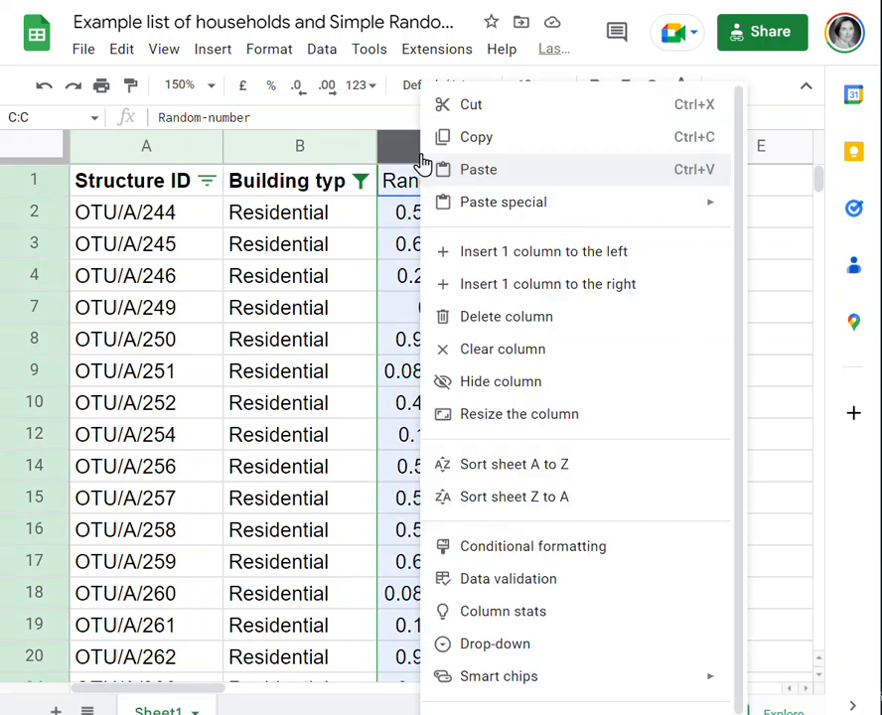
pyautogui.click(477, 139)
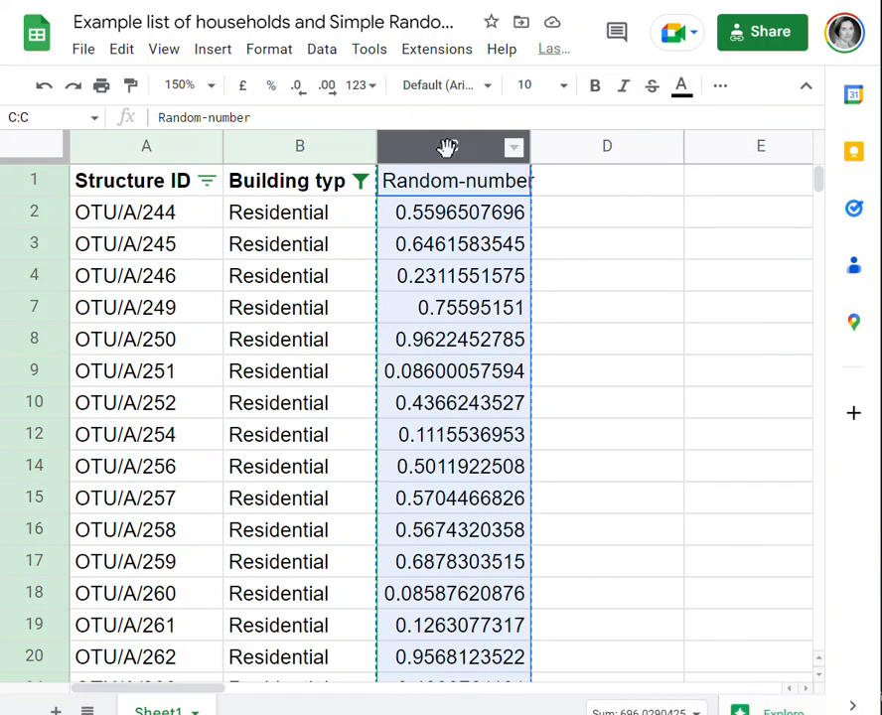
pyautogui.rightClick(445, 147)
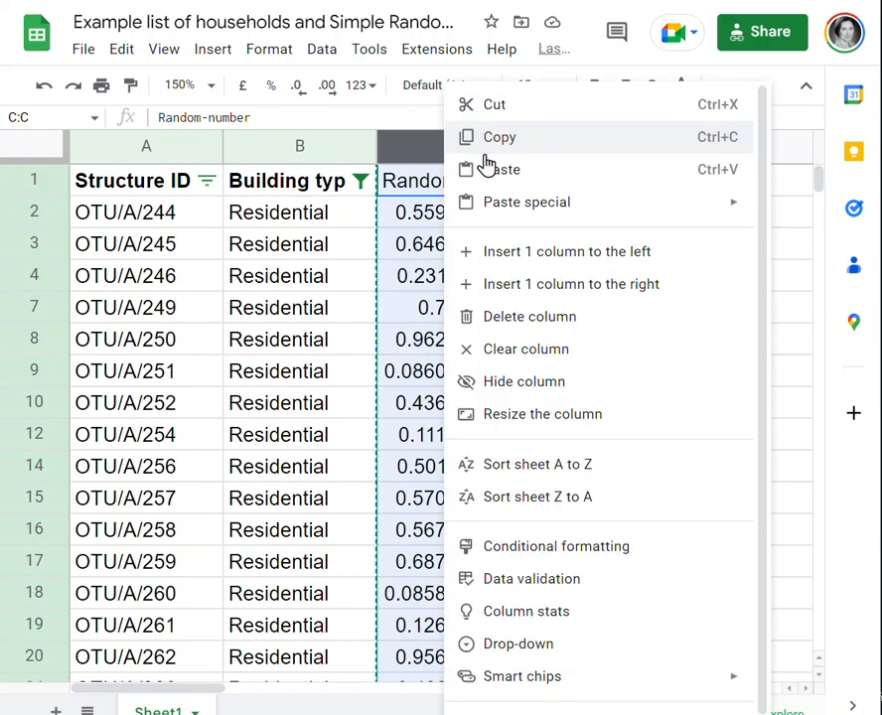
pyautogui.moveTo(534, 220)
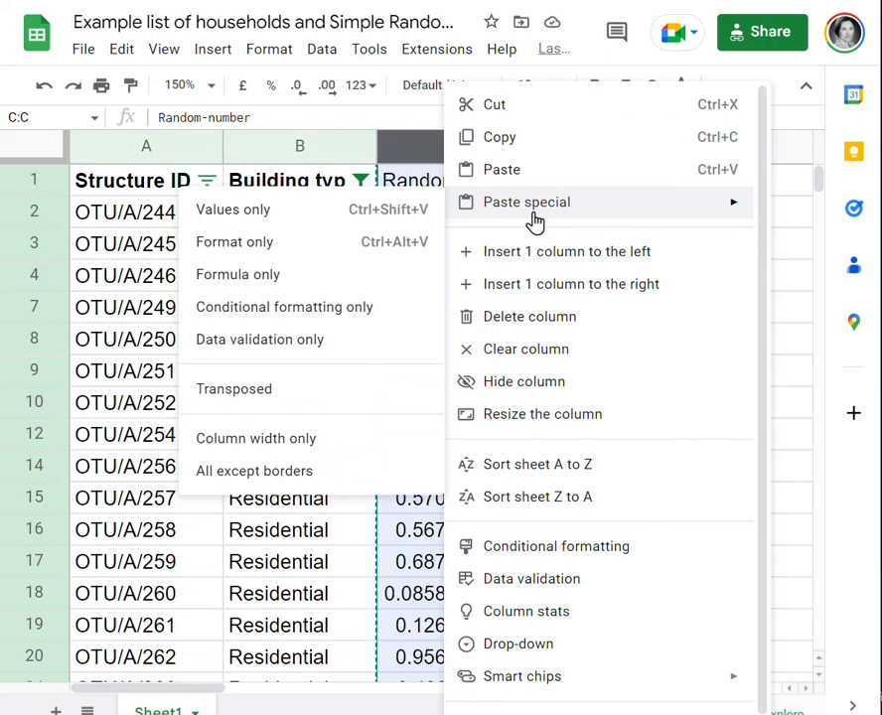
pyautogui.click(388, 214)
# Inspect several cells in column C to check whether they hold fixed numbers instead of the random formula.
pyautogui.click(452, 283)
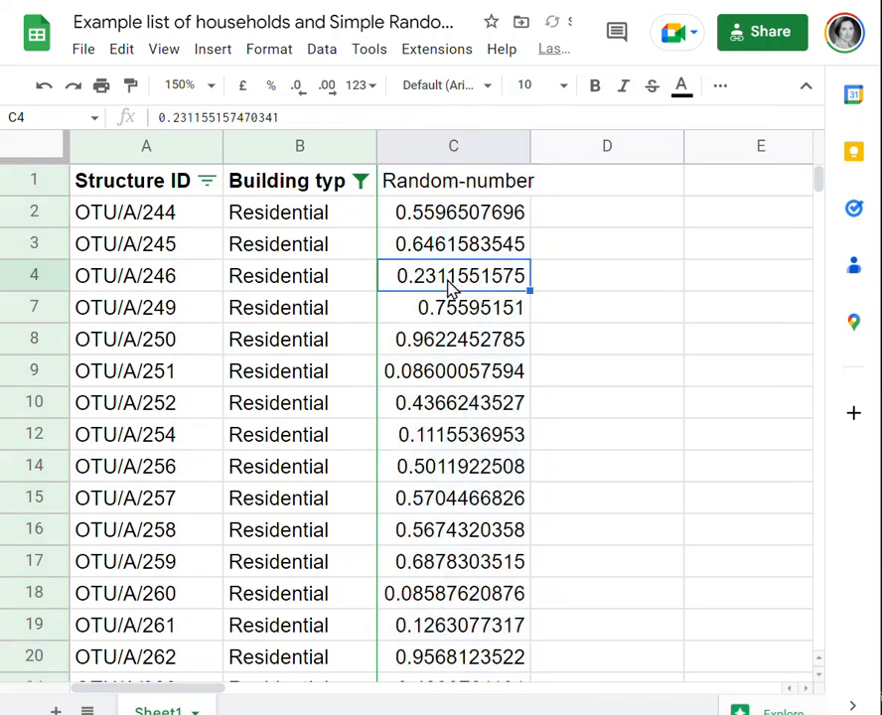
pyautogui.doubleClick(447, 283)
pyautogui.click(508, 401)
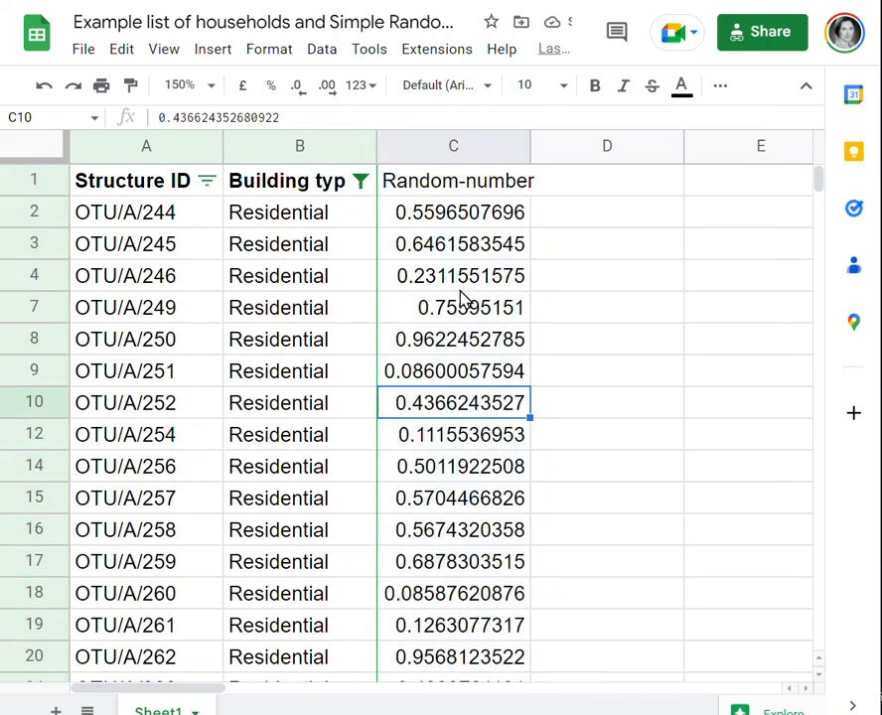
pyautogui.click(397, 115)
pyautogui.click(449, 501)
pyautogui.scroll(-3, 443, 526)
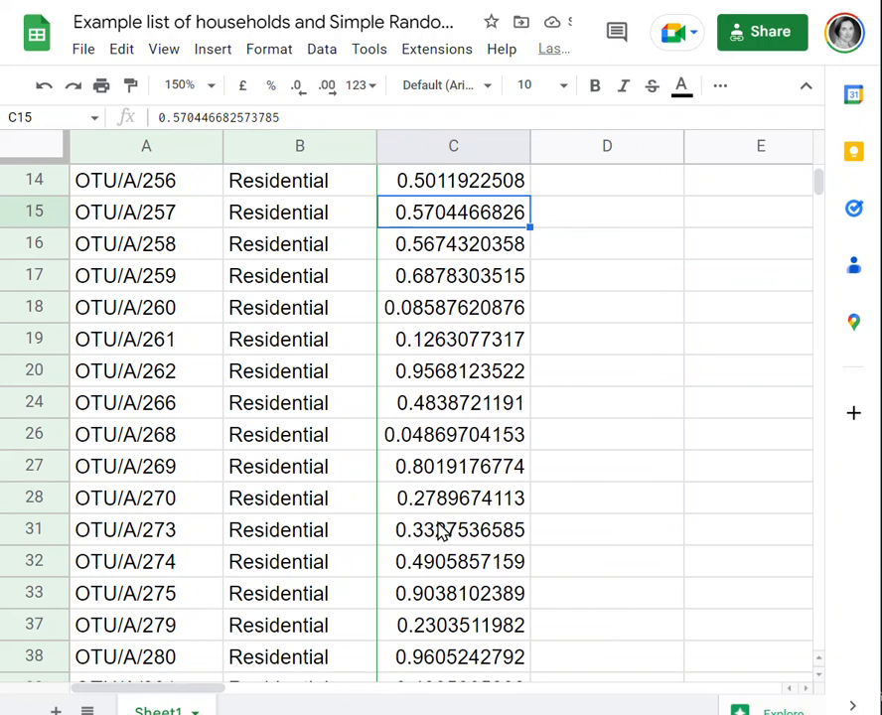
pyautogui.click(443, 531)
pyautogui.click(315, 118)
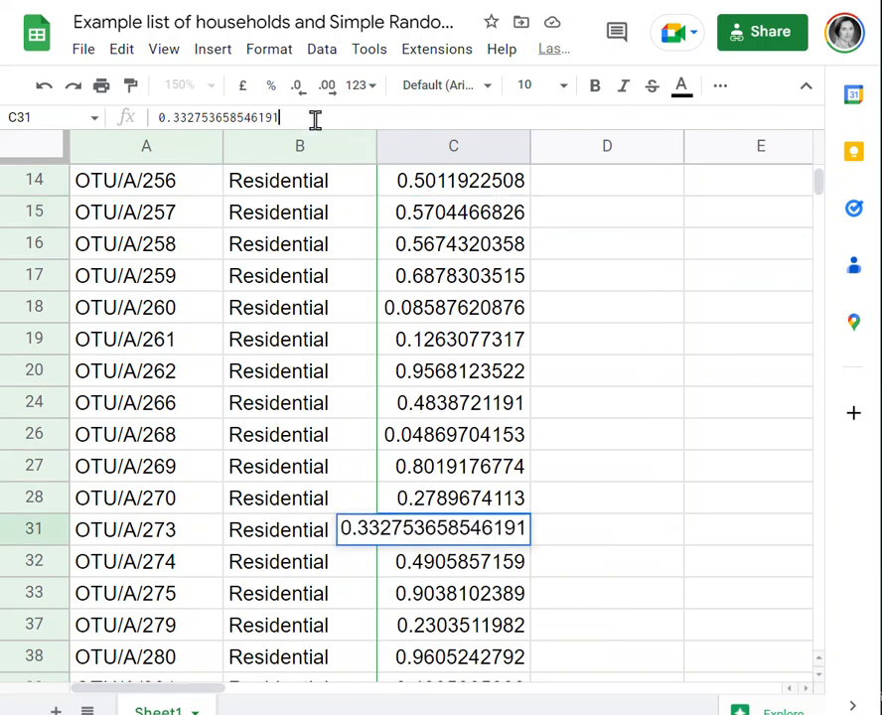
pyautogui.click(457, 250)
pyautogui.scroll(2, 457, 252)
pyautogui.scroll(1, 455, 252)
# Remove the existing filter and create a new one from header cells A1:C1 so it includes the Random-number column.
pyautogui.click(452, 189)
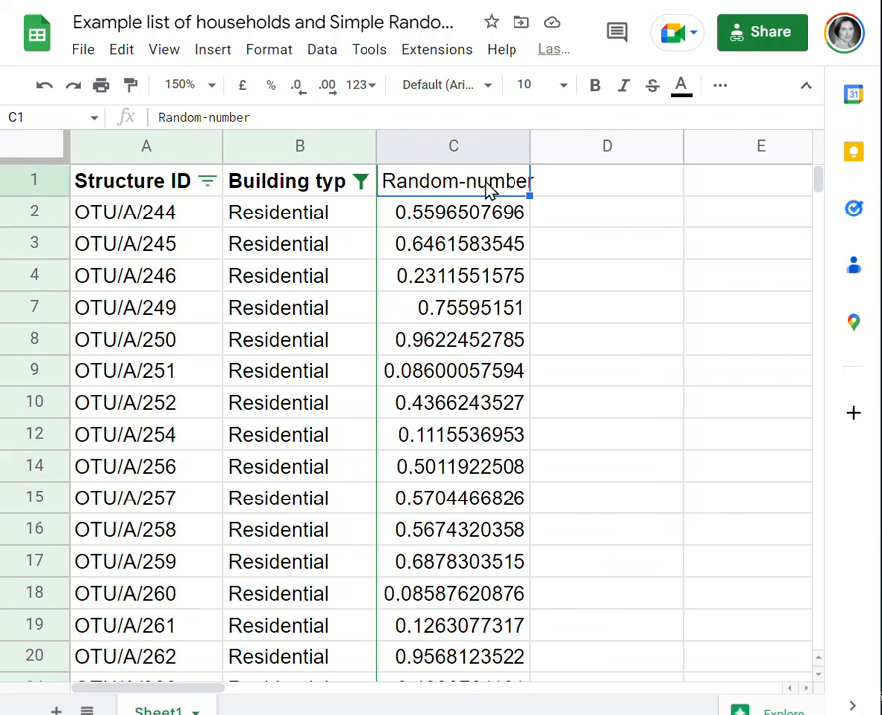
pyautogui.moveTo(484, 191); pyautogui.dragTo(188, 189)
pyautogui.click(720, 88)
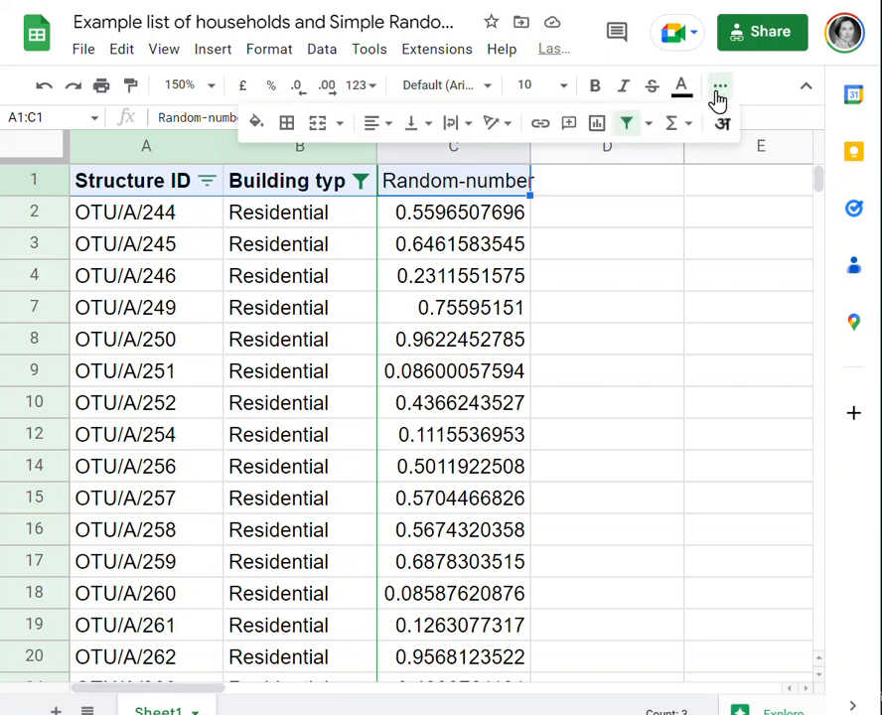
pyautogui.click(626, 123)
pyautogui.click(626, 124)
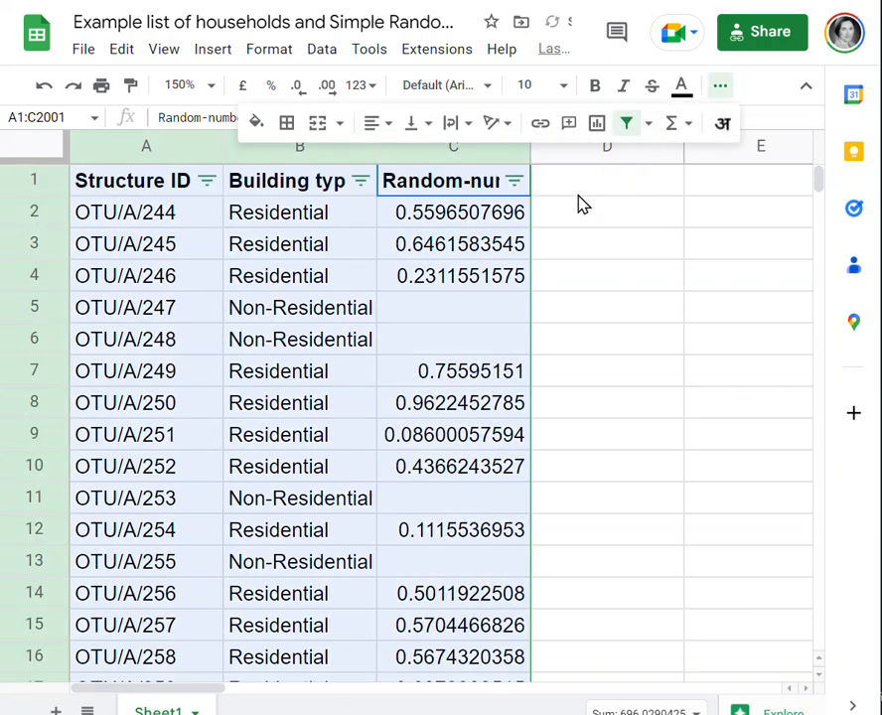
# Sort the list by the Random-number column from A to Z.
pyautogui.click(509, 215)
pyautogui.click(515, 182)
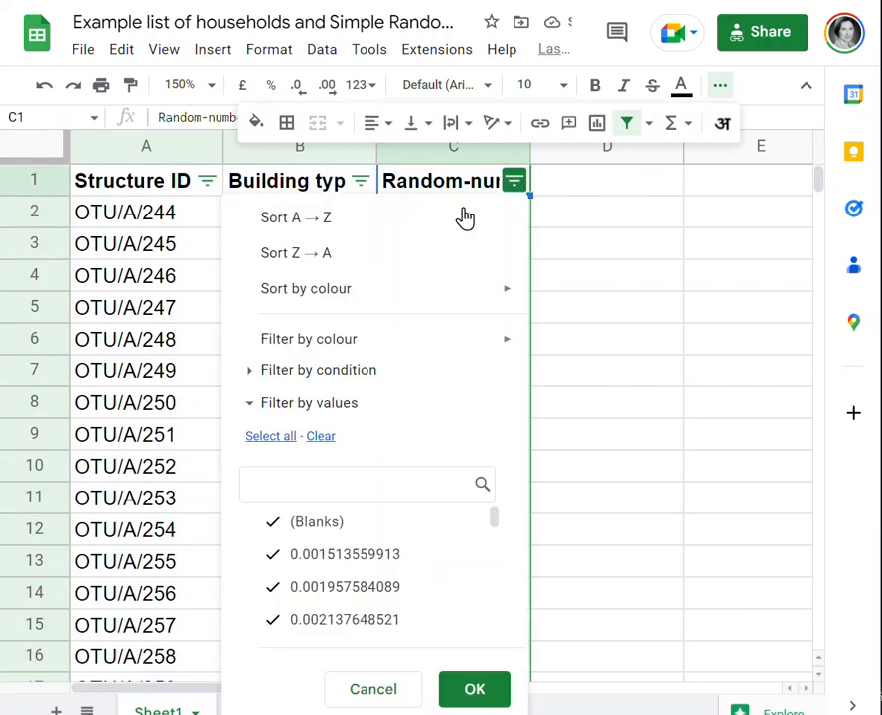
pyautogui.click(421, 223)
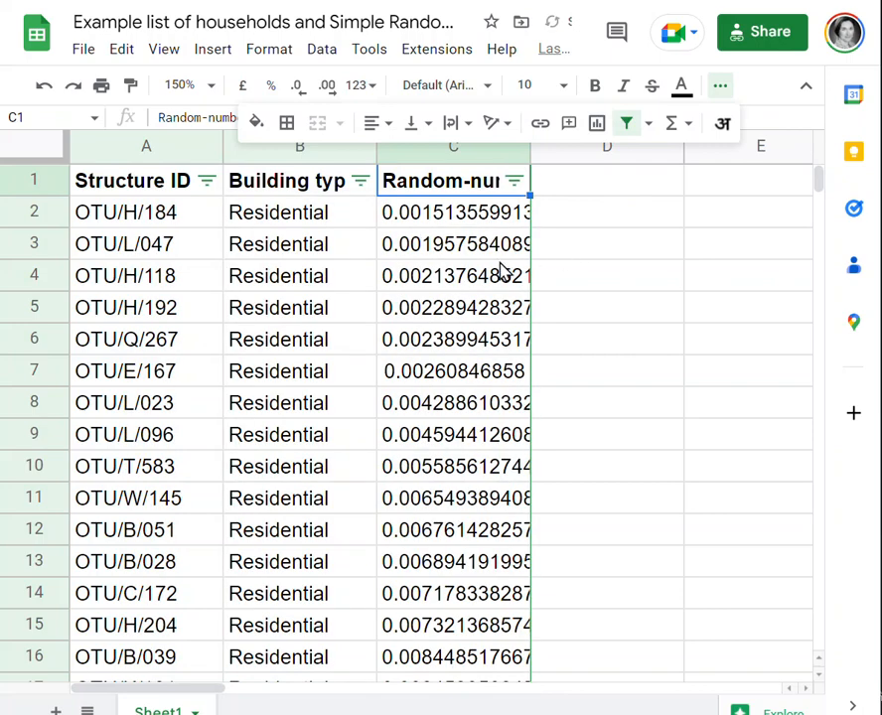
# Filter the building type column to exclude Non-Residential entries.
pyautogui.click(362, 183)
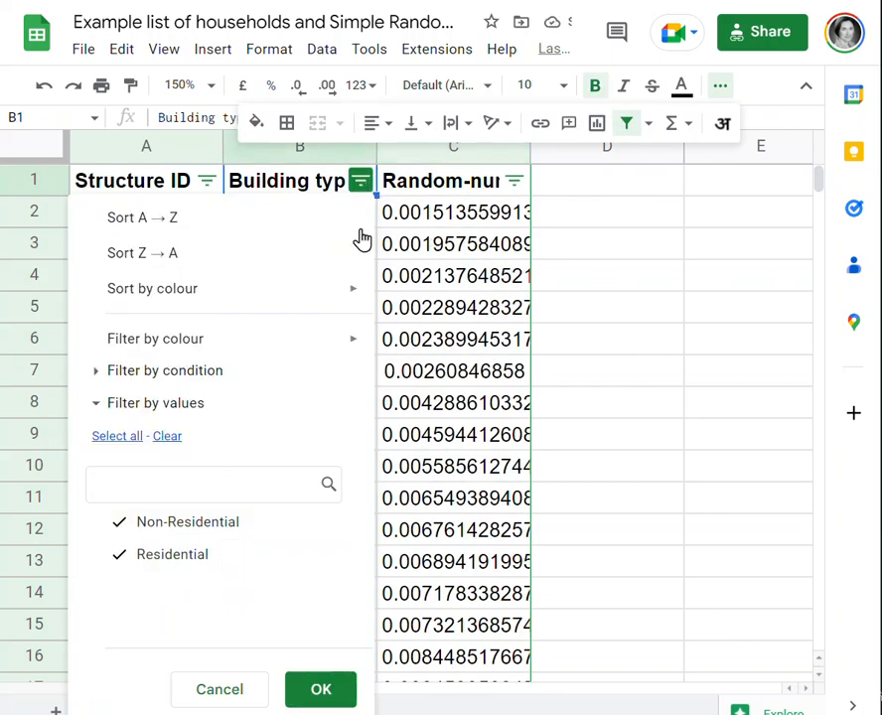
pyautogui.click(174, 529)
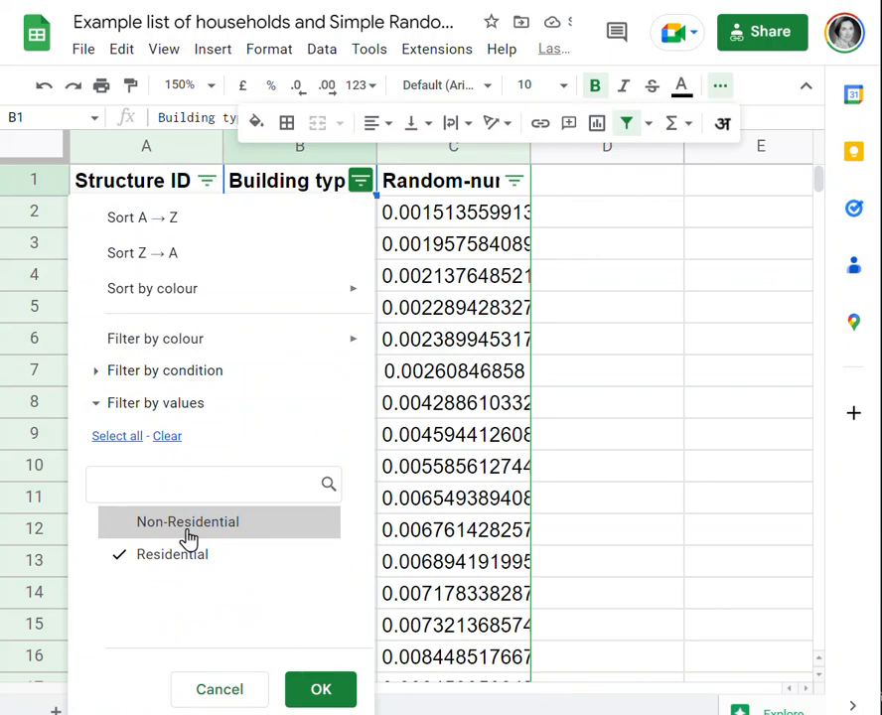
pyautogui.click(321, 689)
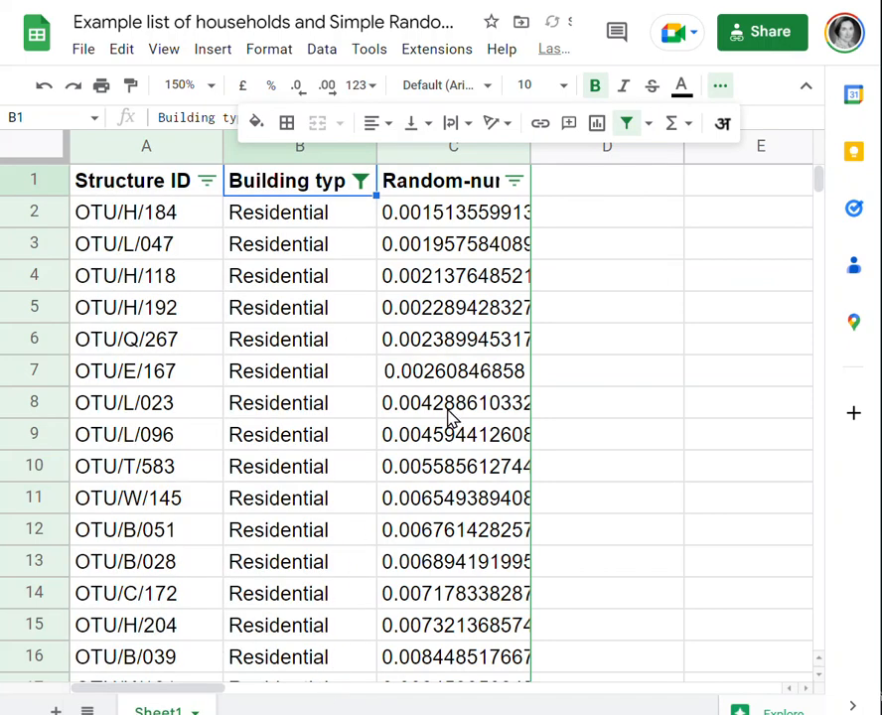
# Look through the sorted residential list to examine the order of the structure IDs and their random numbers.
pyautogui.click(459, 276)
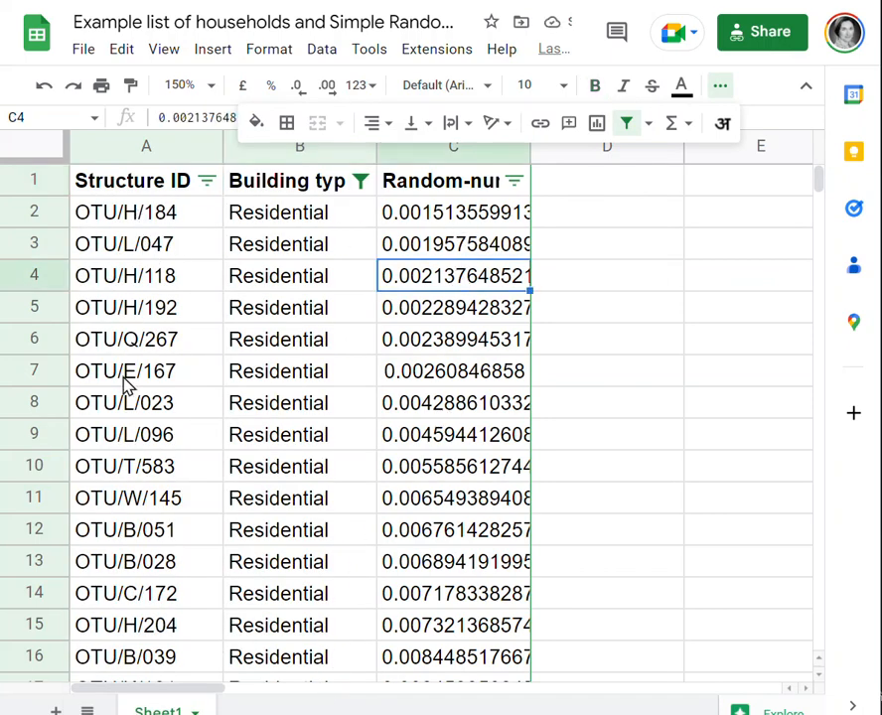
pyautogui.scroll(-3, 142, 536)
pyautogui.scroll(3, 158, 557)
pyautogui.scroll(-10, 162, 409)
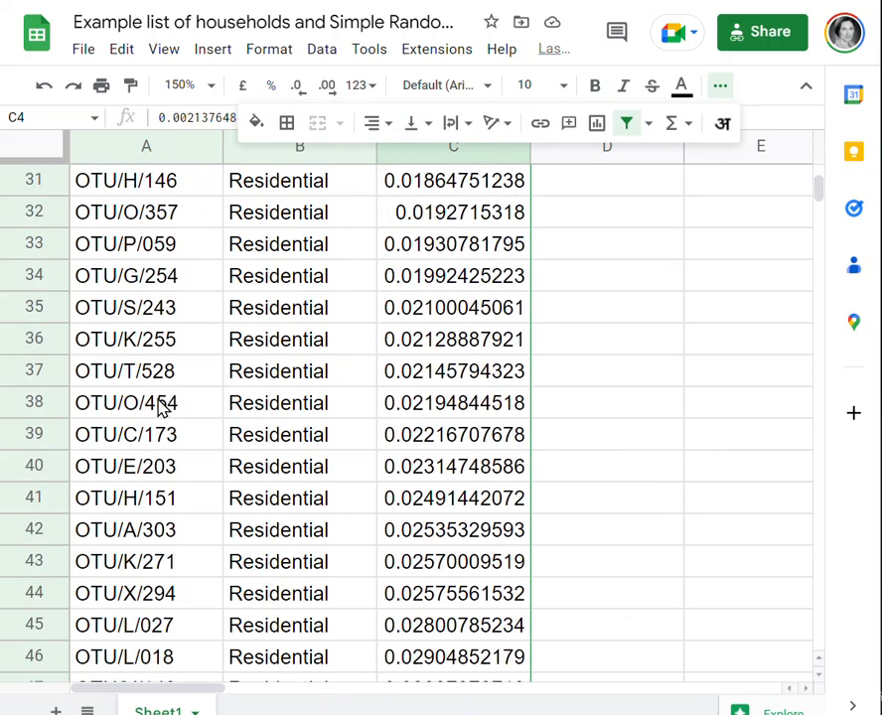
pyautogui.scroll(10, 162, 409)
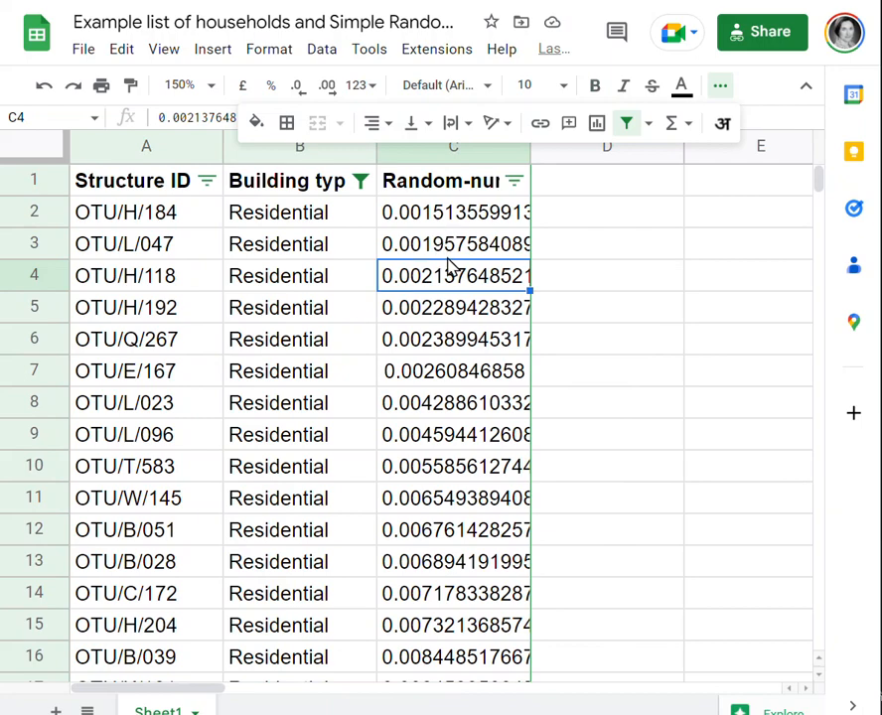
pyautogui.scroll(-9, 459, 308)
pyautogui.scroll(7, 460, 318)
pyautogui.scroll(2, 459, 318)
pyautogui.scroll(-10, 821, 230)
pyautogui.moveTo(821, 229); pyautogui.dragTo(814, 415)
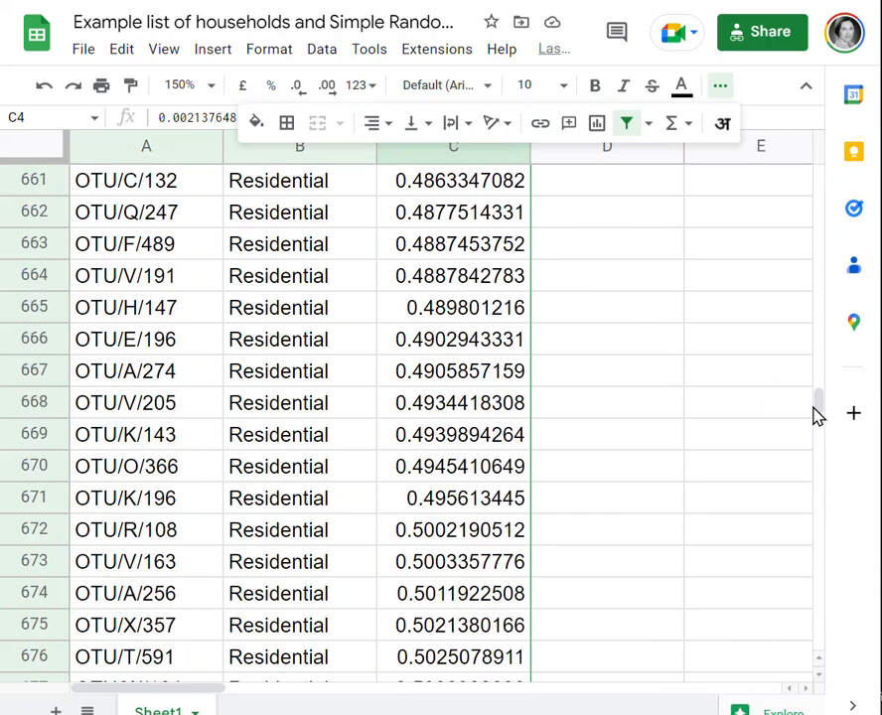
pyautogui.moveTo(822, 416); pyautogui.dragTo(811, 181)
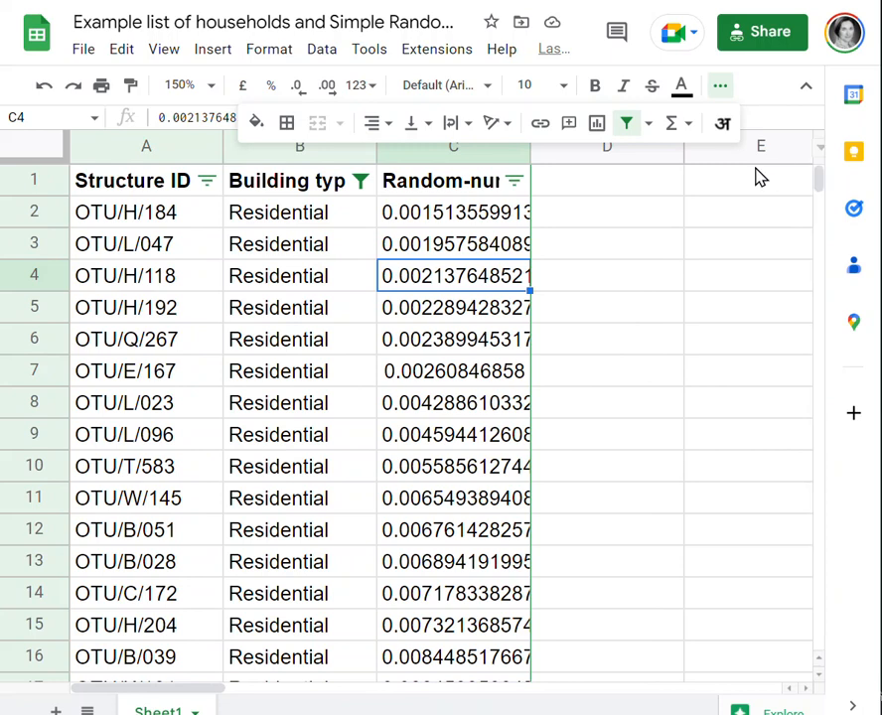
# Add the heading Sample-ID in D1 and enter 1, 2 and 3 in cells D2 to D4.
pyautogui.click(560, 194)
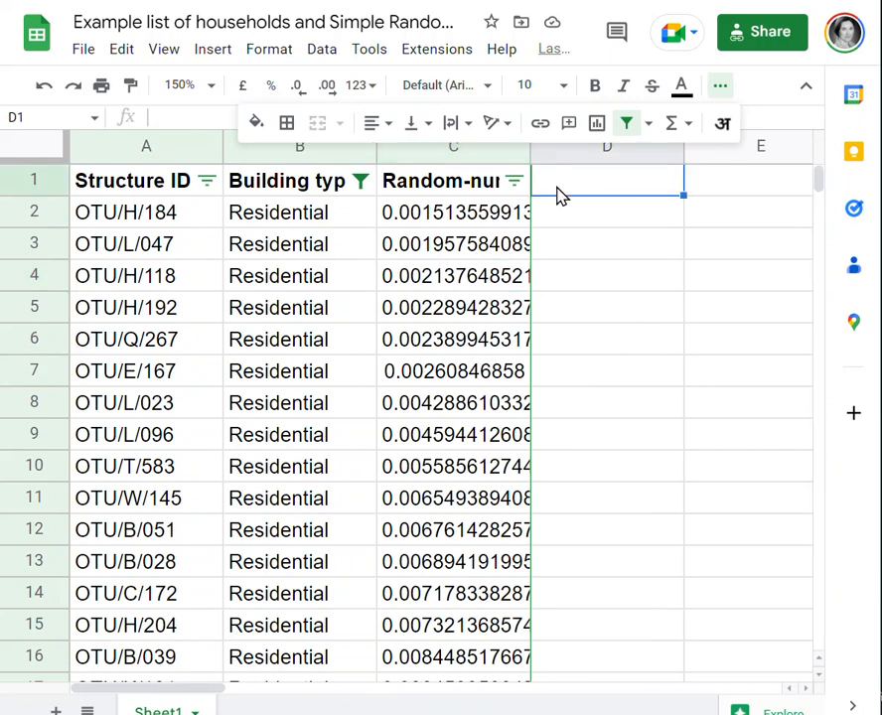
pyautogui.write('Sample')
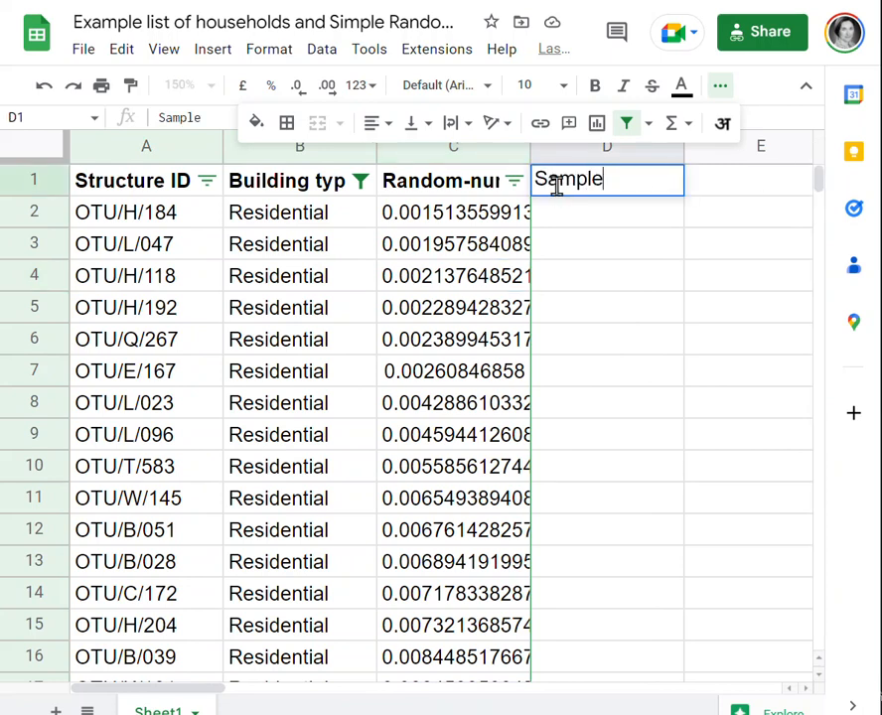
pyautogui.write('-ID')
pyautogui.press('Return')
pyautogui.write('1')
pyautogui.press('Return')
pyautogui.write('2')
pyautogui.press('Return')
pyautogui.write('3')
pyautogui.press('Return')
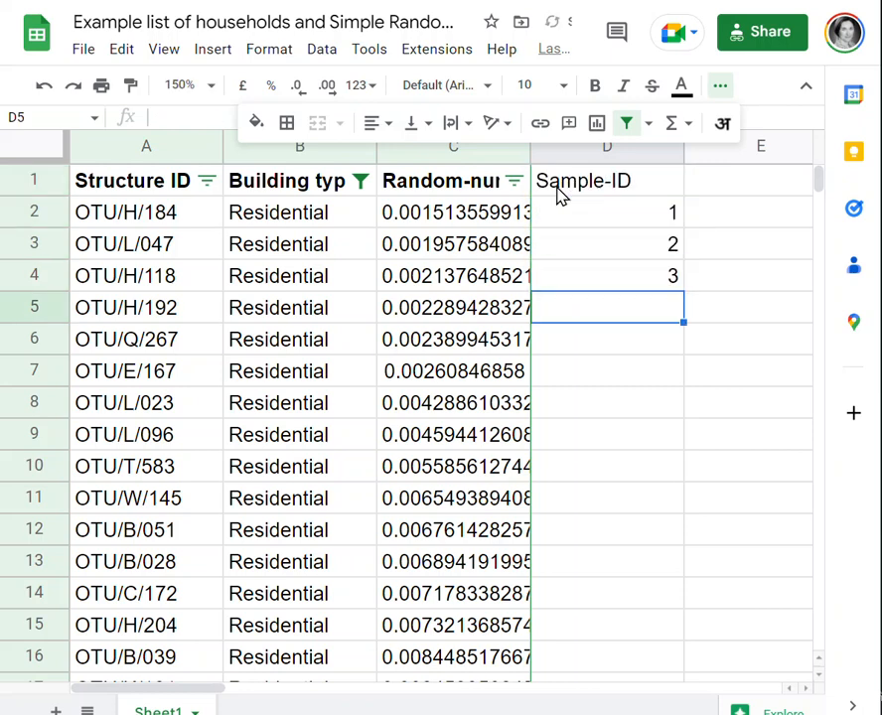
# Extend the Sample-ID number series from D2:D4 down column D to 125 in D126.
pyautogui.moveTo(637, 221); pyautogui.dragTo(671, 661)
pyautogui.scroll(-3, 664, 576)
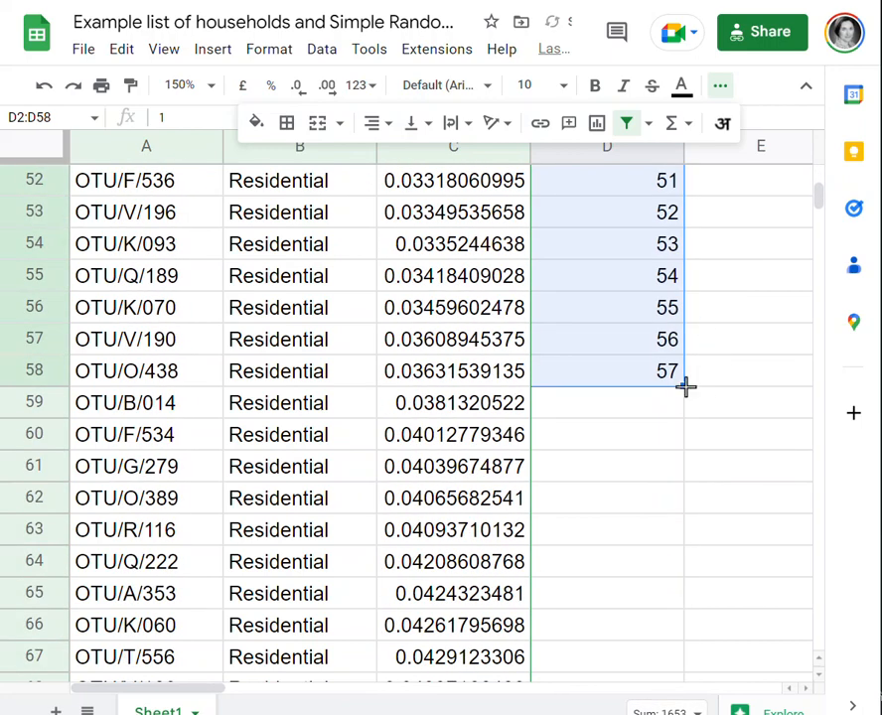
pyautogui.scroll(-1, 674, 507)
pyautogui.scroll(-10, 441, 417)
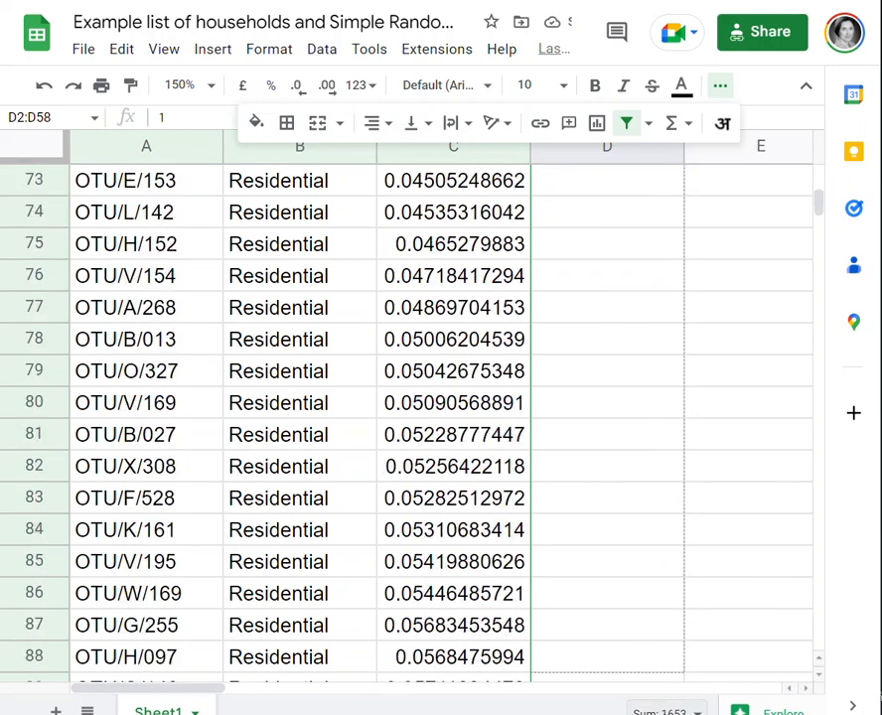
pyautogui.scroll(-7, 441, 417)
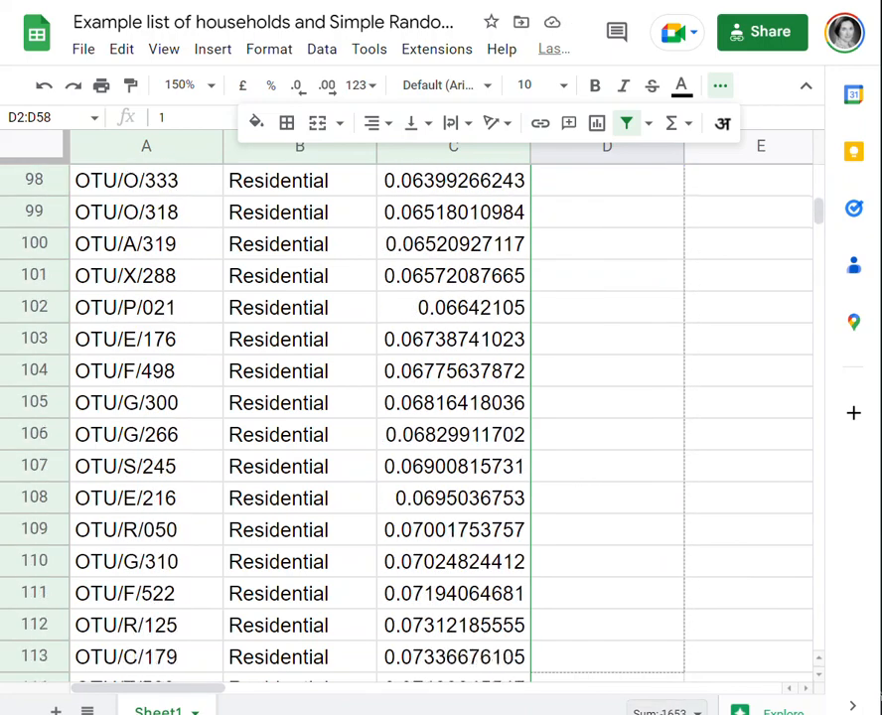
pyautogui.moveTo(665, 673); pyautogui.dragTo(663, 650)
pyautogui.scroll(-5, 651, 596)
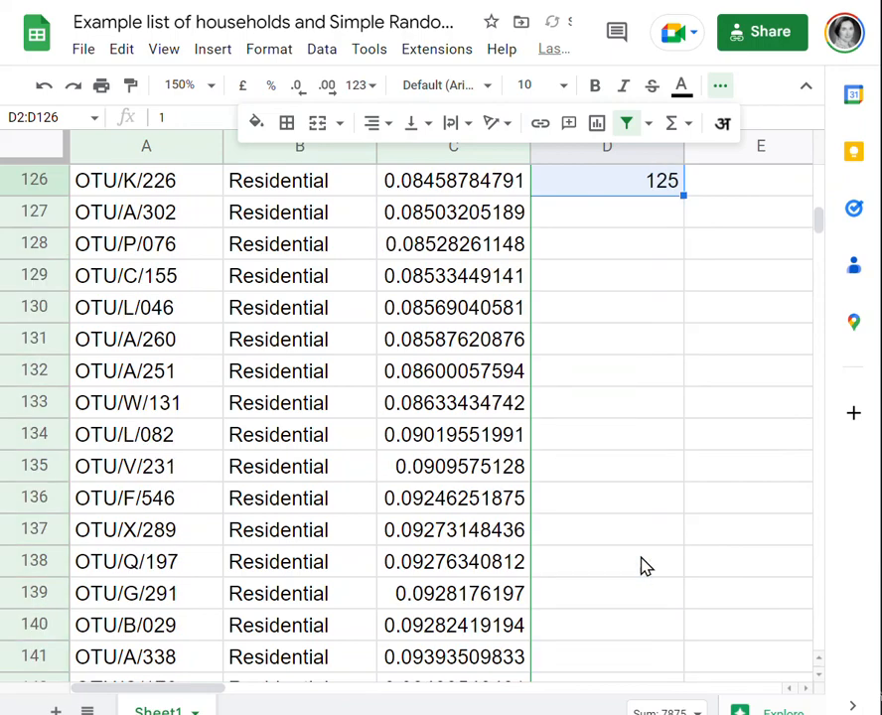
# Continue the Sample-ID number series down column D until it reaches 300 in D301.
pyautogui.moveTo(680, 197); pyautogui.dragTo(673, 711)
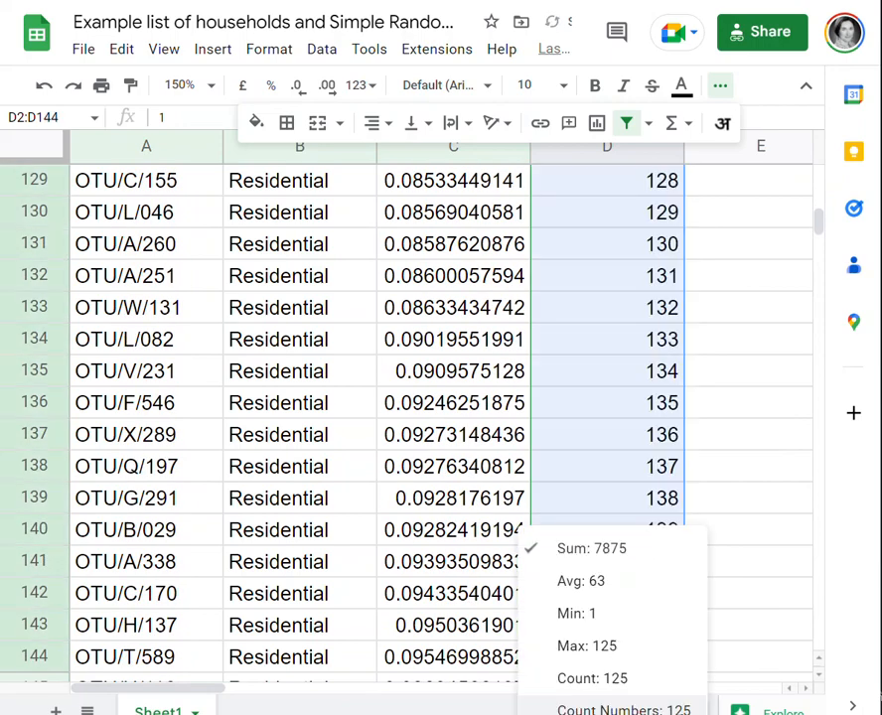
pyautogui.click(680, 711)
pyautogui.click(618, 445)
pyautogui.scroll(-5, 668, 453)
pyautogui.scroll(2, 659, 258)
pyautogui.moveTo(656, 256); pyautogui.dragTo(665, 664)
pyautogui.moveTo(666, 679)
pyautogui.mouseDown()
pyautogui.moveTo(665, 697)
pyautogui.moveTo(665, 686)
pyautogui.mouseUp()
pyautogui.moveTo(656, 214); pyautogui.dragTo(661, 572)
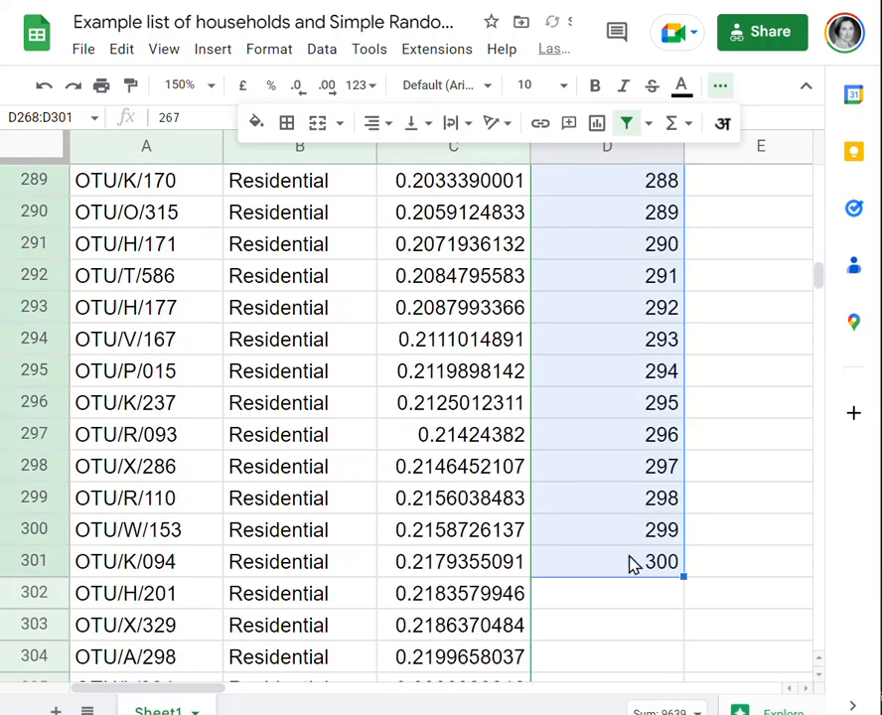
# Review the Sample-ID numbers from the end of the series back up to the heading in D1.
pyautogui.click(624, 539)
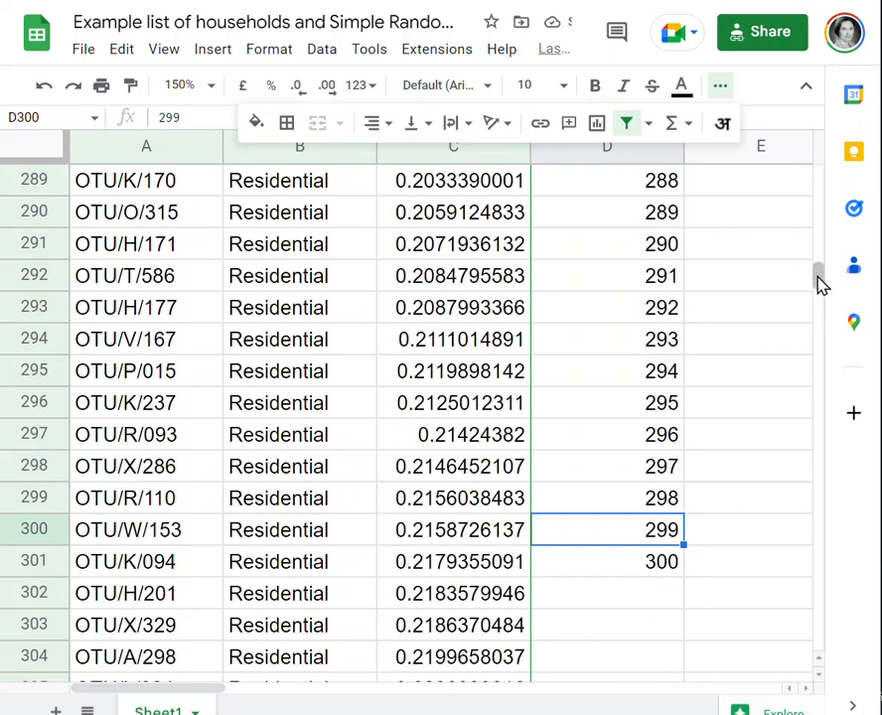
pyautogui.moveTo(818, 278); pyautogui.dragTo(818, 264)
pyautogui.click(818, 148)
pyautogui.click(749, 254)
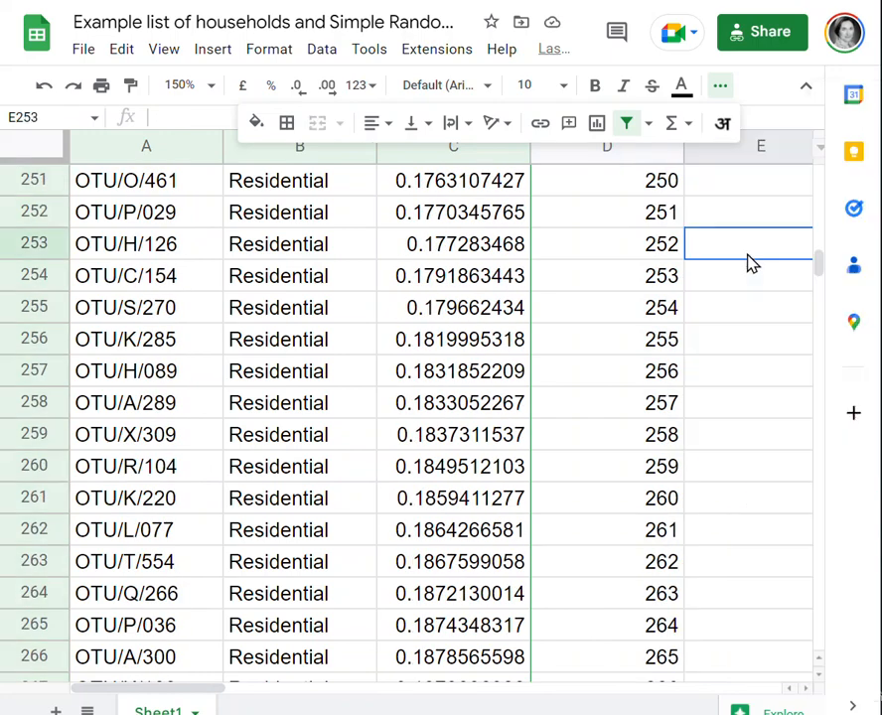
pyautogui.moveTo(818, 273); pyautogui.dragTo(821, 156)
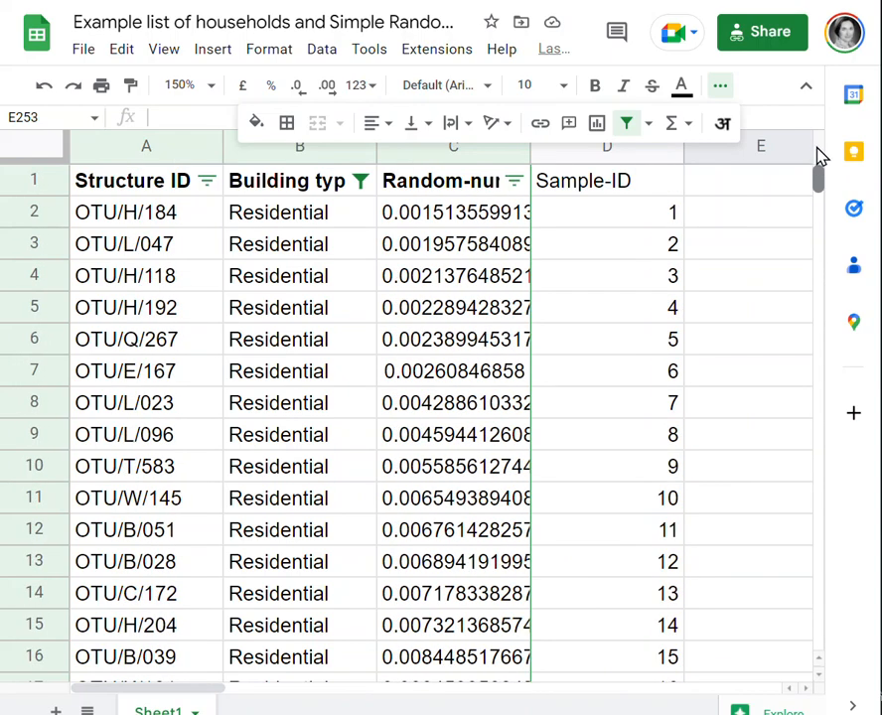
pyautogui.click(626, 189)
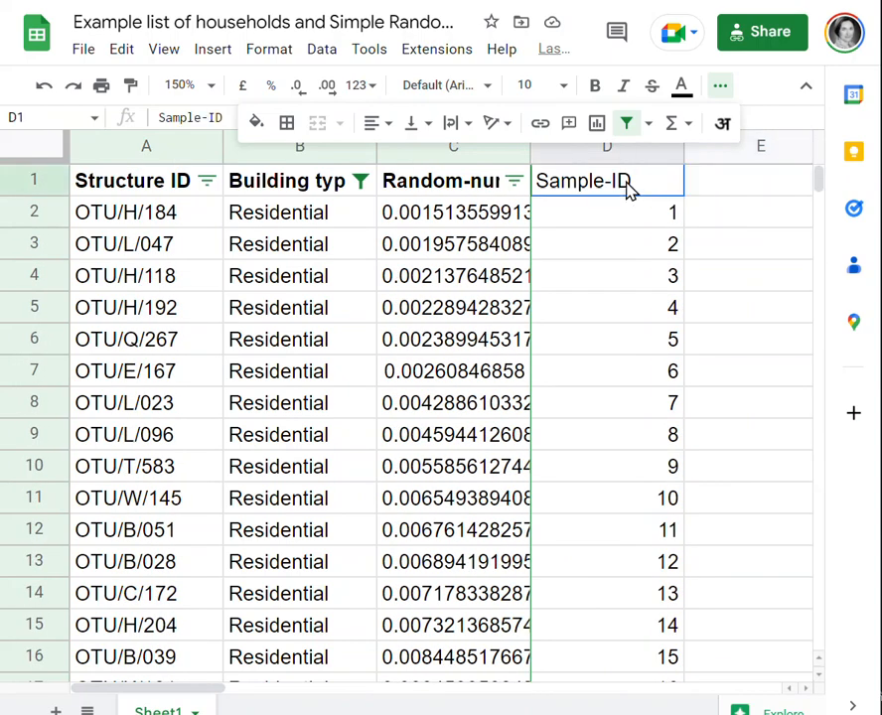
# Recreate the filter on the list so that it covers all four columns, from Structure ID through Sample-ID.
pyautogui.click(169, 218)
pyautogui.moveTo(452, 190); pyautogui.dragTo(170, 191)
pyautogui.click(170, 191)
pyautogui.click(628, 125)
pyautogui.click(628, 125)
pyautogui.click(601, 285)
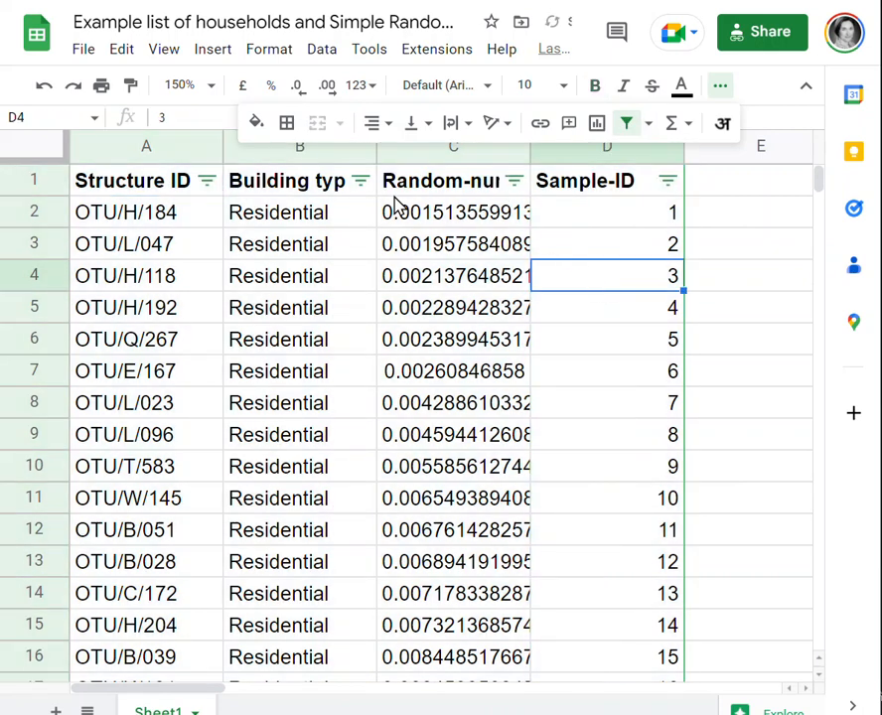
# Sort the list by Structure ID from A to Z and check how the Sample-IDs are spread across it.
pyautogui.click(206, 181)
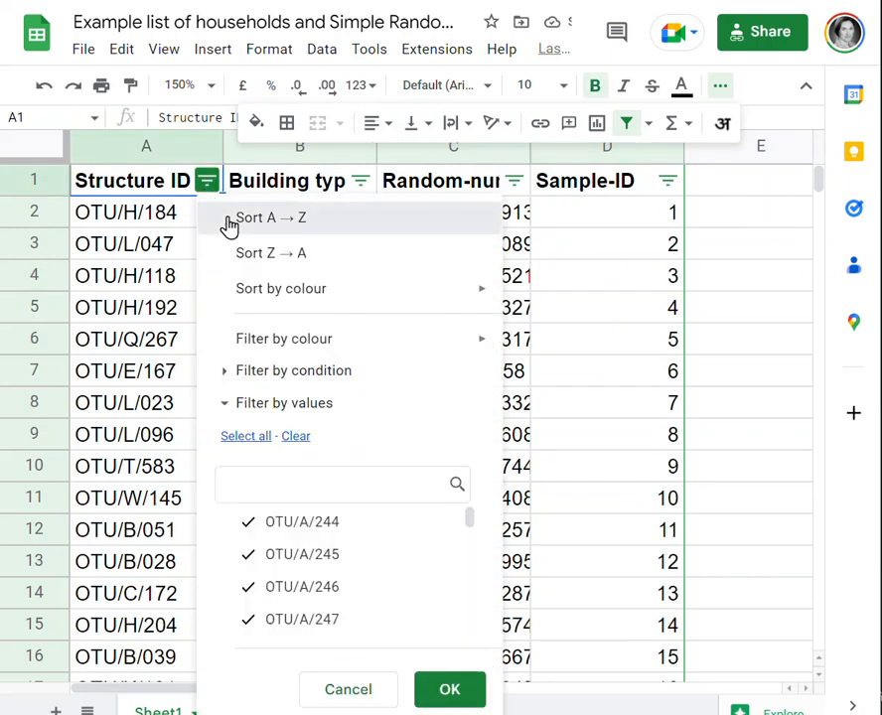
pyautogui.click(230, 220)
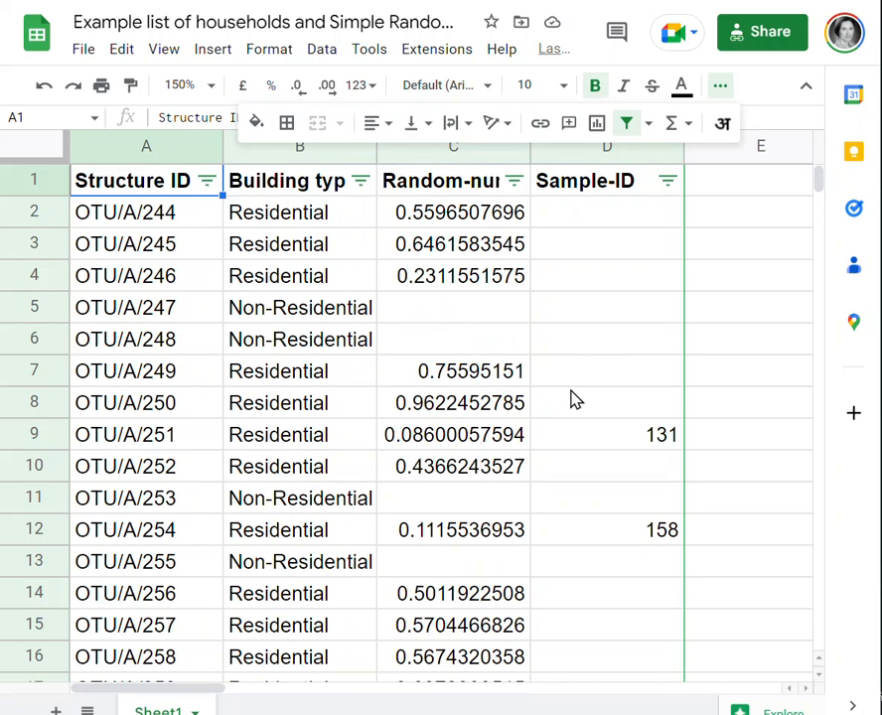
pyautogui.click(586, 446)
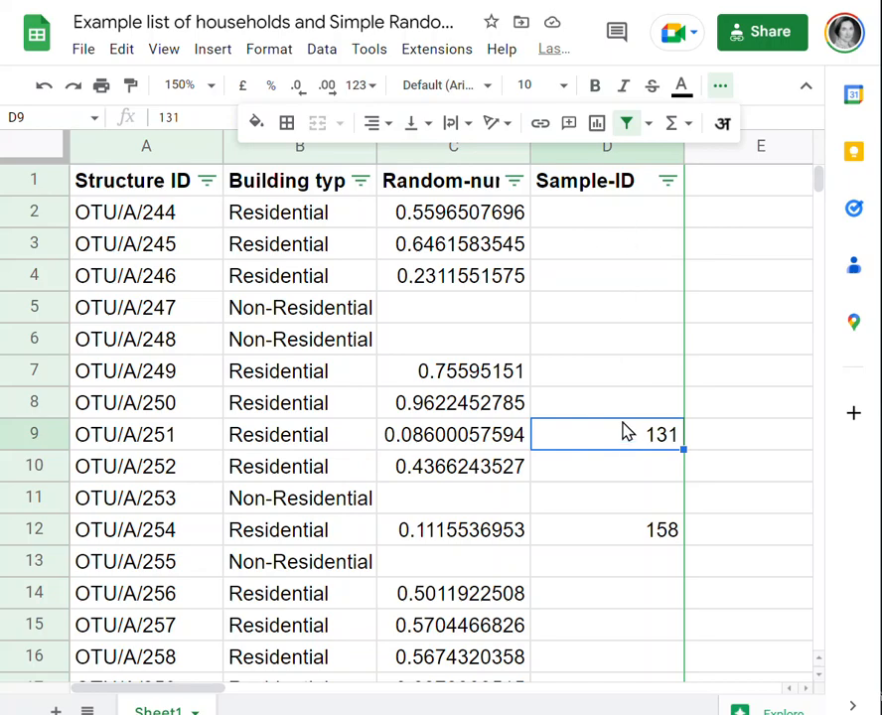
pyautogui.scroll(-5, 651, 398)
pyautogui.scroll(-13, 651, 398)
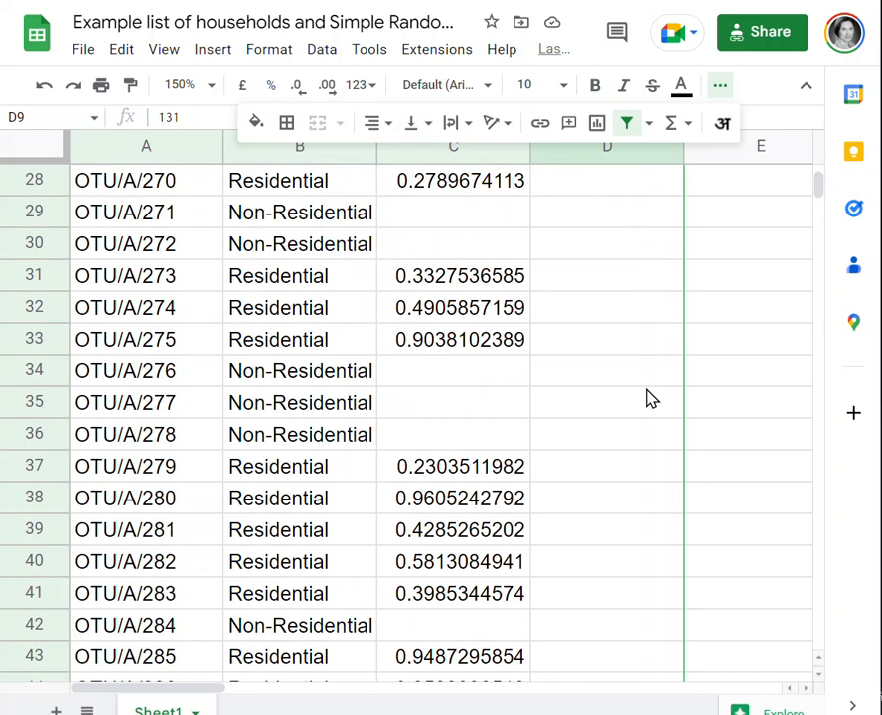
pyautogui.scroll(5, 693, 357)
pyautogui.scroll(13, 693, 358)
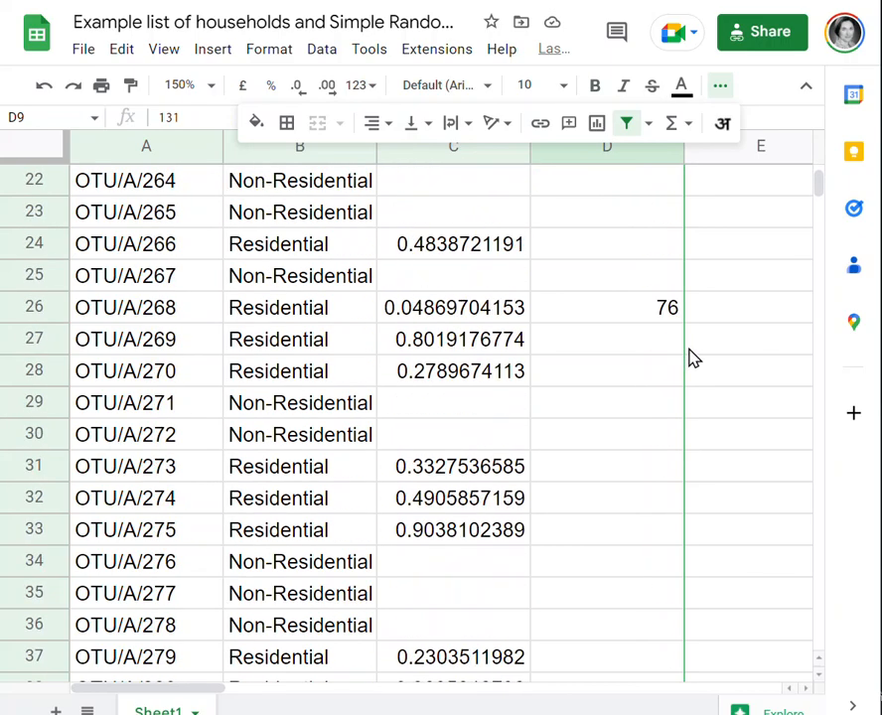
# Filter the Sample-ID column to exclude blanks and look over the remaining rows.
pyautogui.click(666, 184)
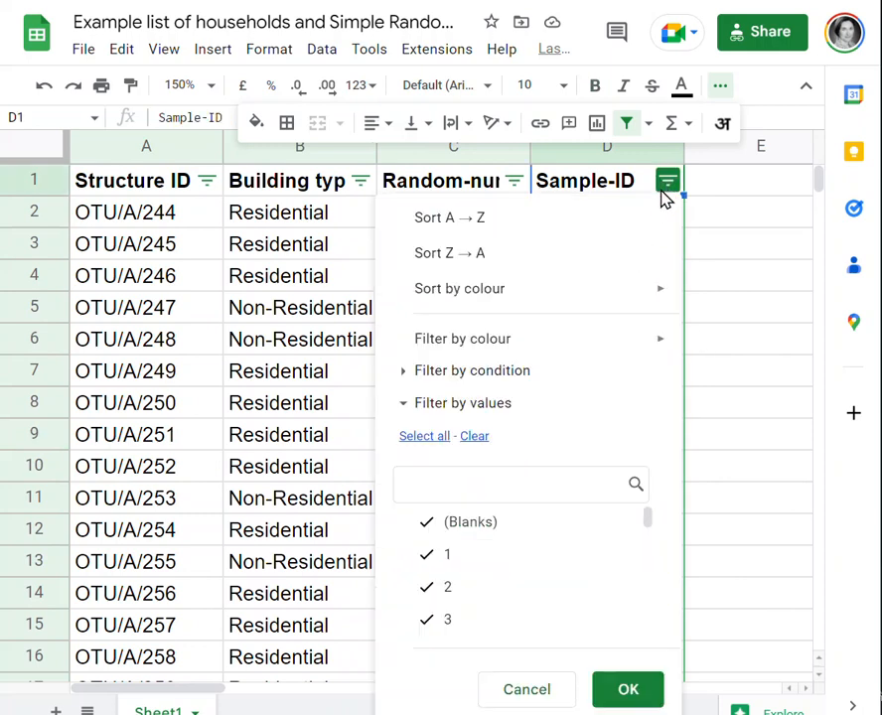
pyautogui.click(476, 525)
pyautogui.click(629, 691)
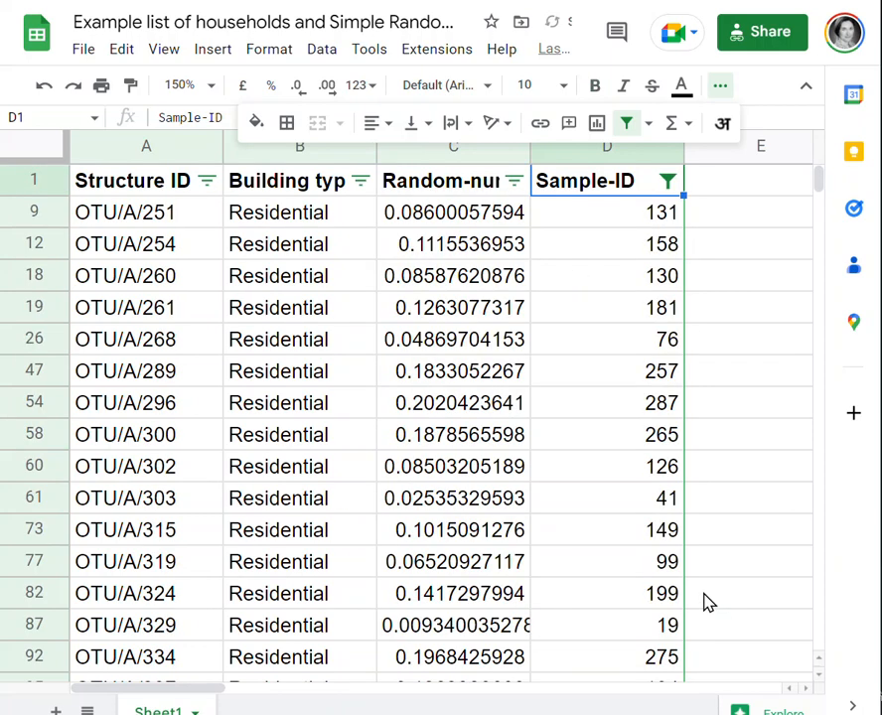
pyautogui.click(702, 372)
pyautogui.scroll(-2, 656, 361)
pyautogui.scroll(2, 651, 358)
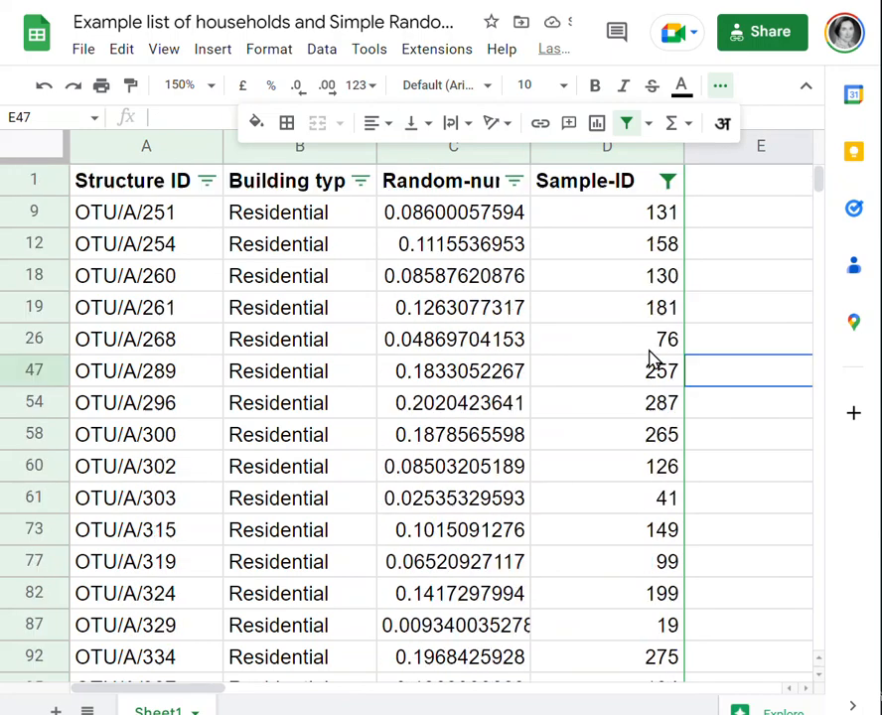
pyautogui.click(626, 190)
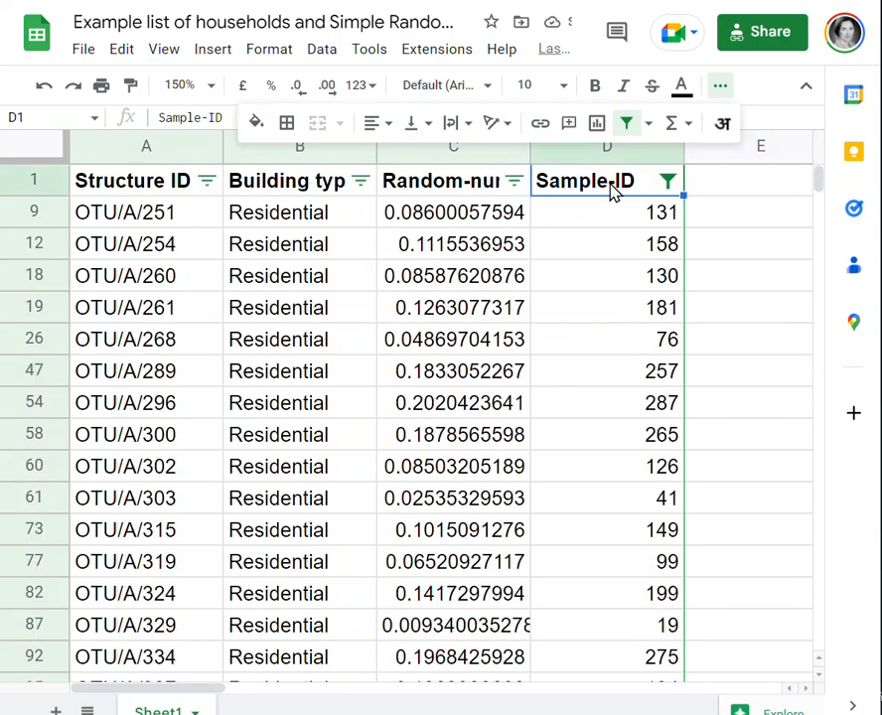
pyautogui.rightClick(572, 191)
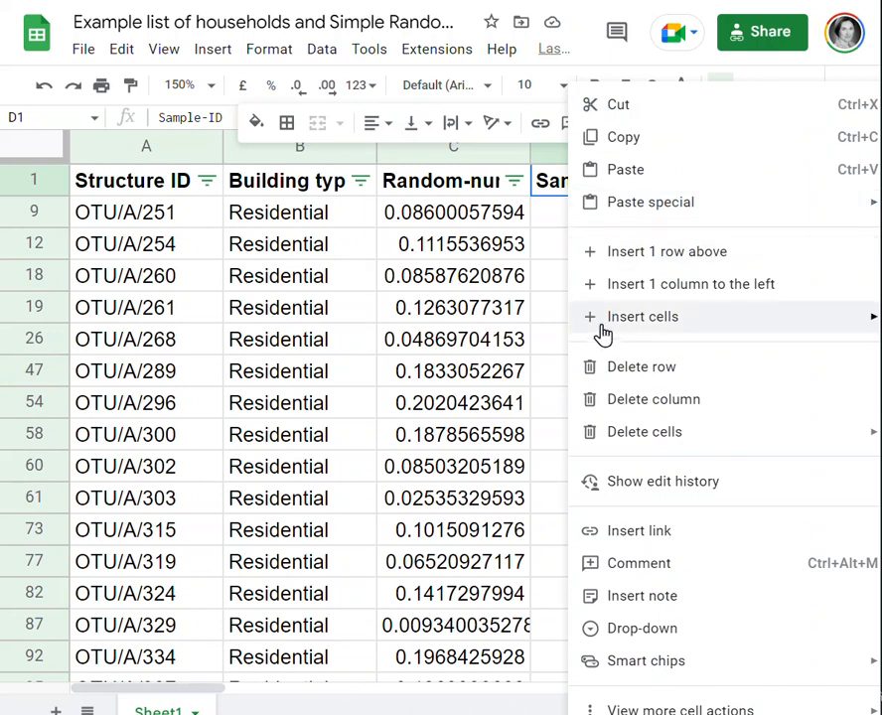
pyautogui.click(508, 378)
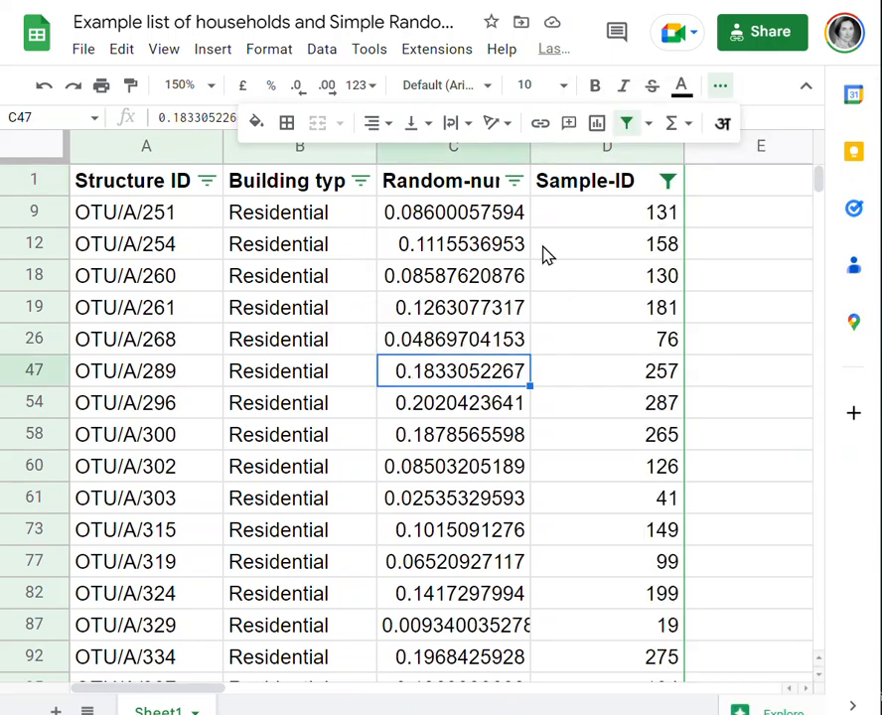
# Sort the filtered households by Sample-ID in ascending order.
pyautogui.click(667, 183)
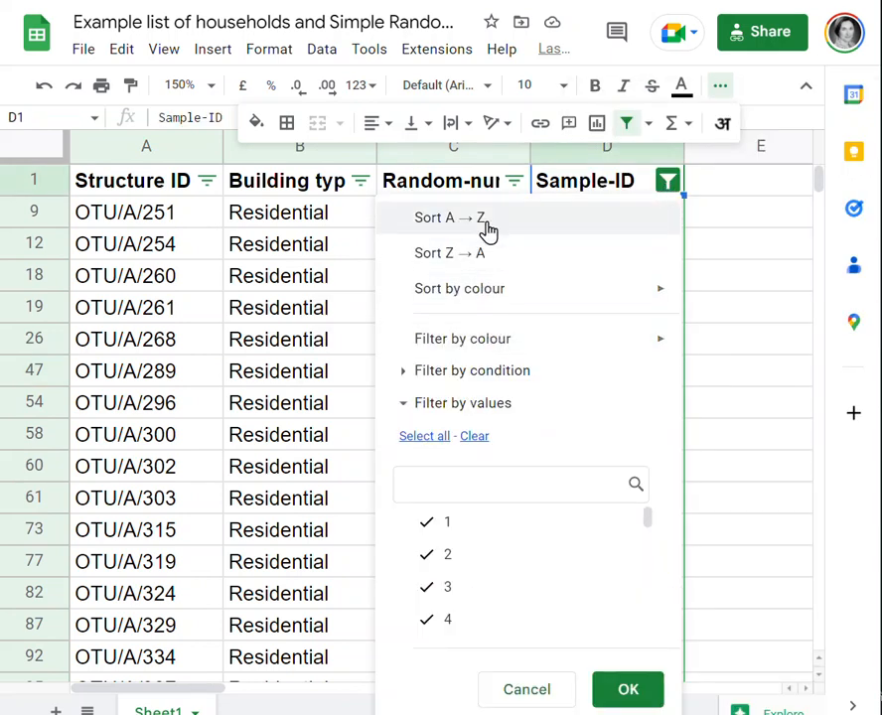
pyautogui.click(489, 230)
pyautogui.click(618, 443)
# Look through the sorted sample list from the first Sample-IDs down towards the end of the series.
pyautogui.scroll(-20, 620, 442)
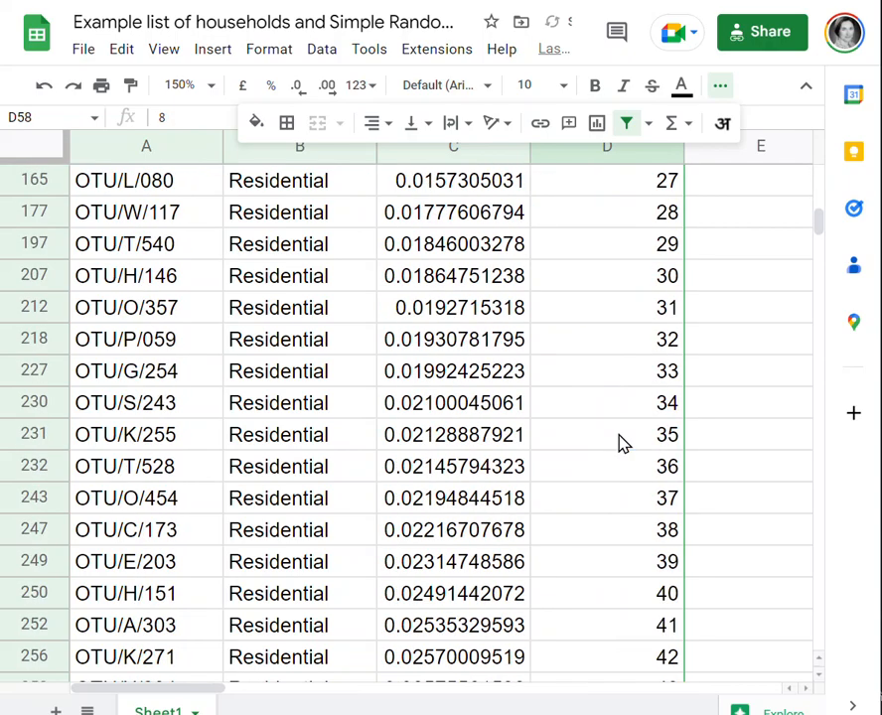
pyautogui.scroll(-11, 622, 442)
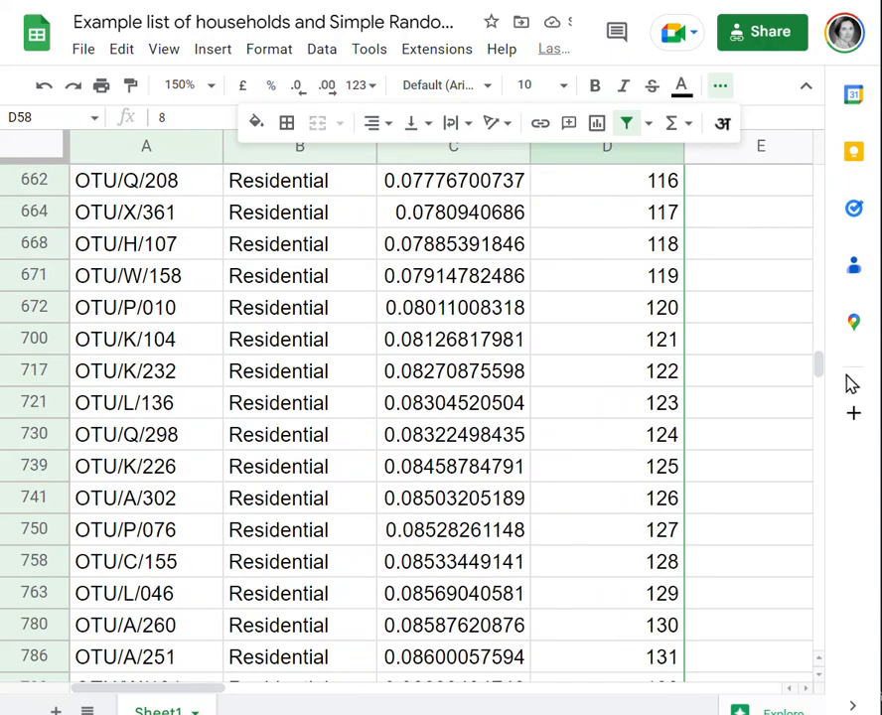
pyautogui.moveTo(823, 369); pyautogui.dragTo(814, 464)
pyautogui.moveTo(812, 465); pyautogui.dragTo(810, 501)
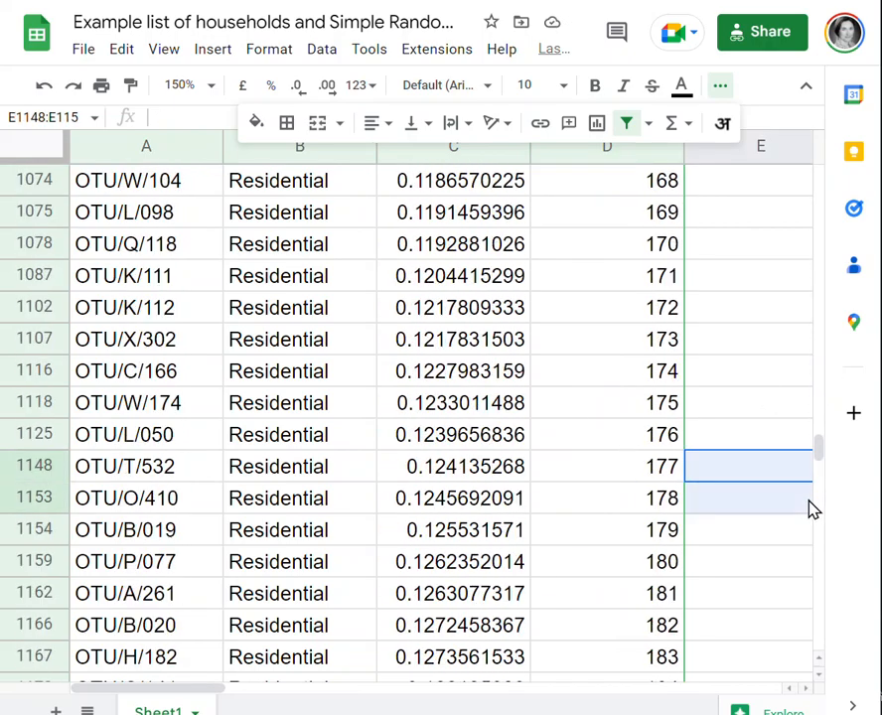
pyautogui.click(756, 447)
pyautogui.scroll(-6, 757, 450)
pyautogui.scroll(-20, 757, 457)
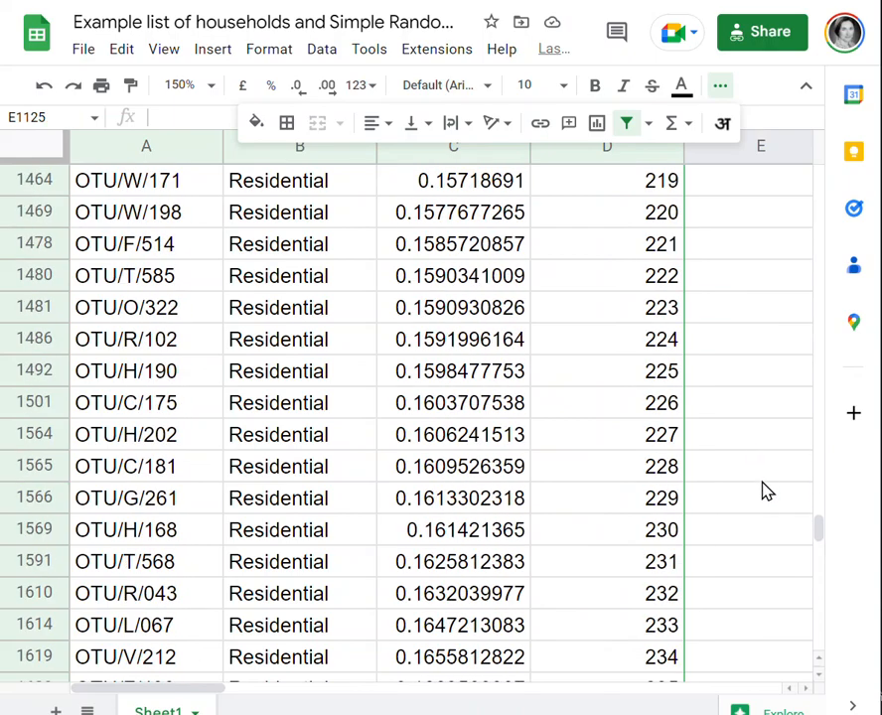
pyautogui.scroll(-13, 765, 490)
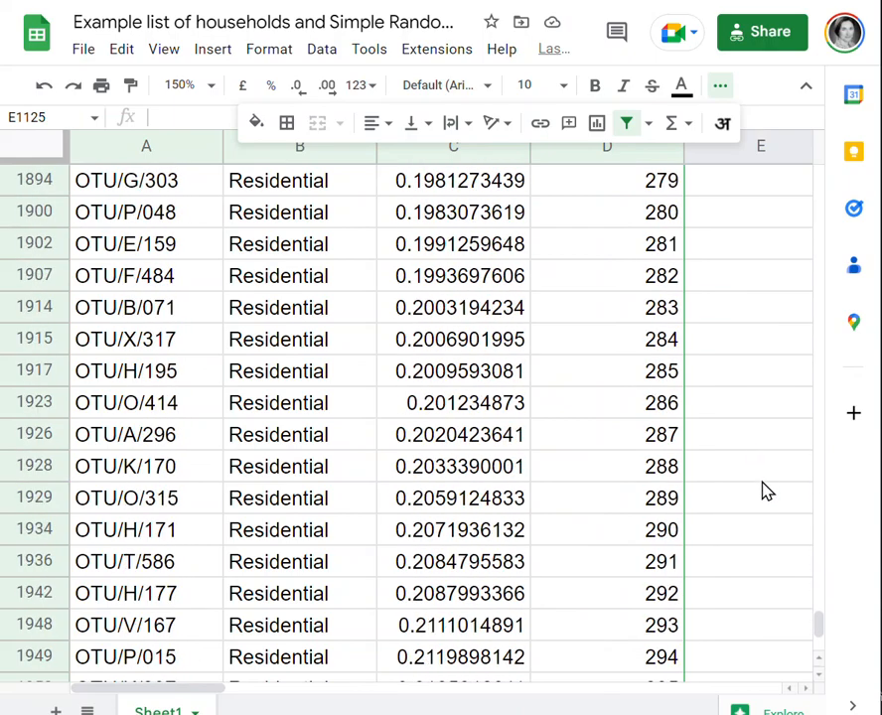